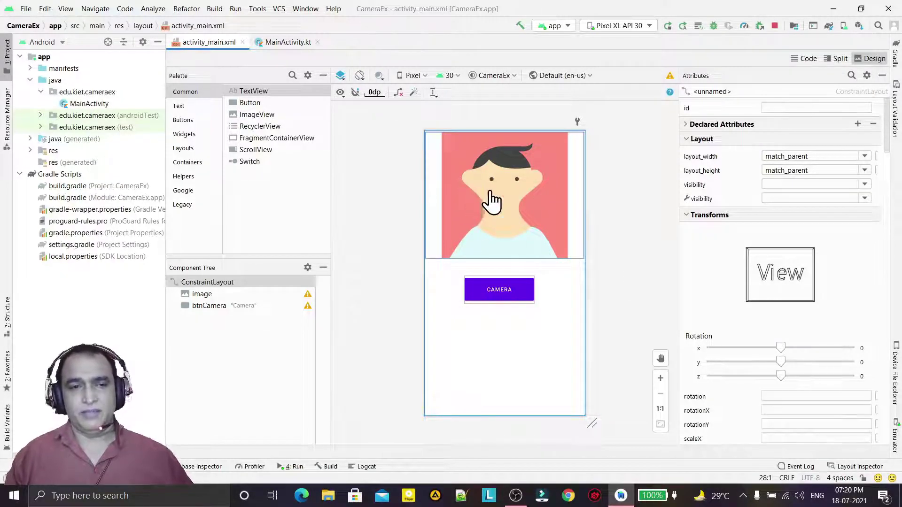
# Show the ImageView's layout XML in Split view and check the image and btnCamera ids.
pyautogui.click(513, 204)
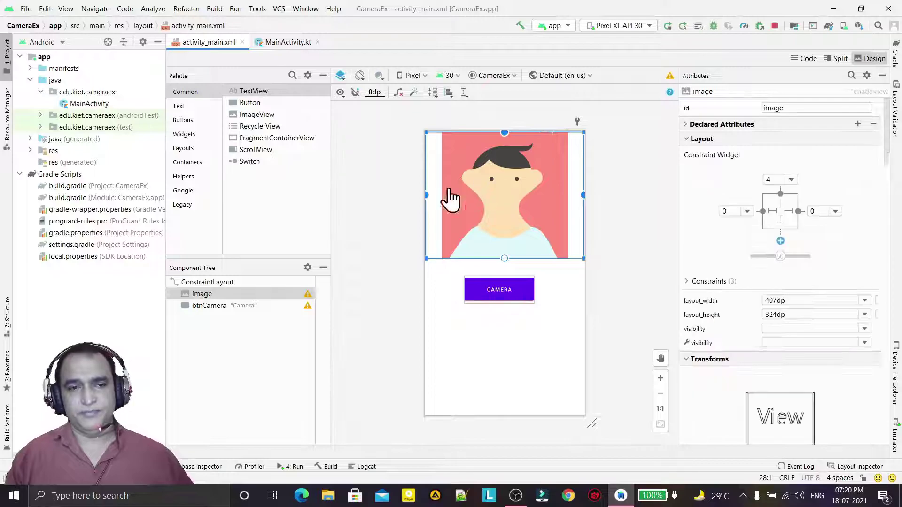
pyautogui.click(839, 58)
pyautogui.click(399, 193)
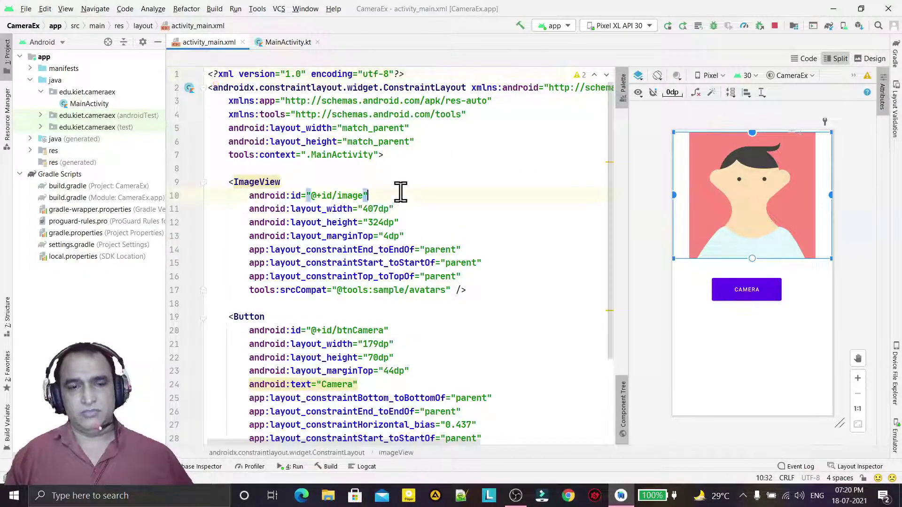
pyautogui.moveTo(612, 167); pyautogui.dragTo(613, 242)
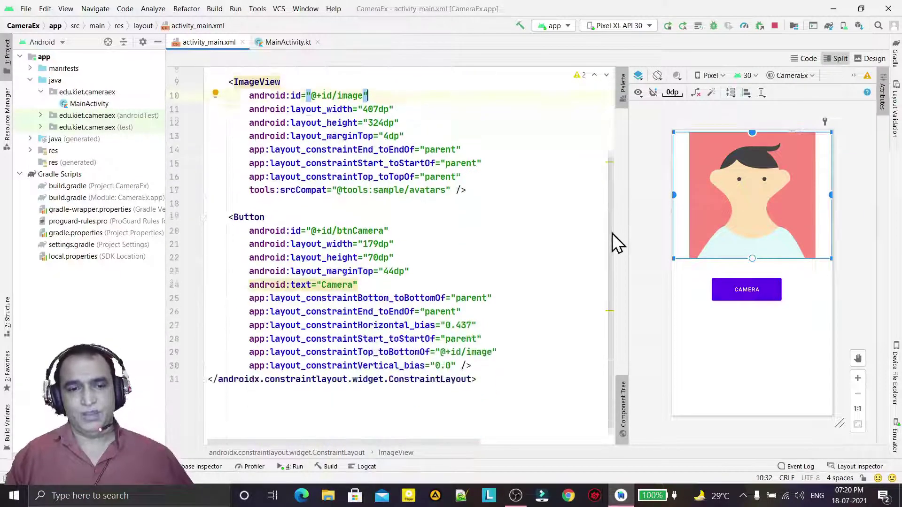
pyautogui.click(423, 231)
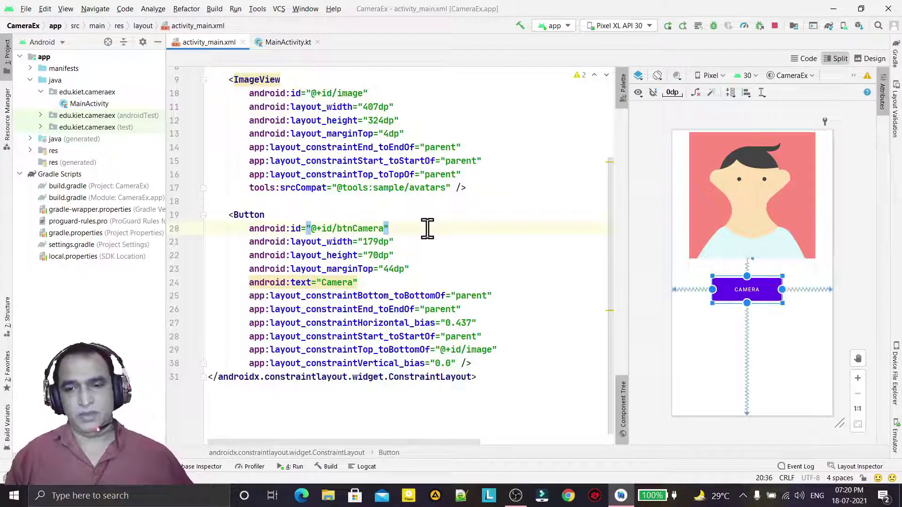
# Check that the app module's build.gradle enables viewBinding under buildFeatures.
pyautogui.click(294, 45)
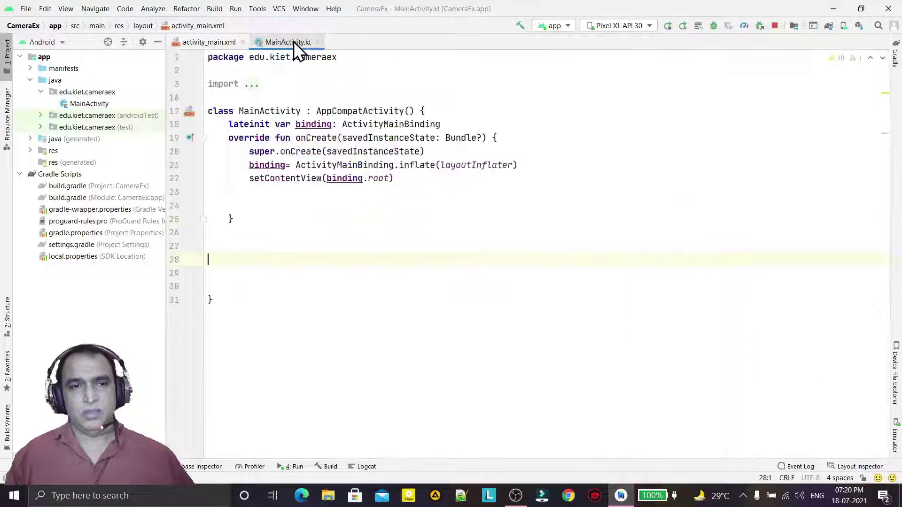
pyautogui.click(305, 192)
pyautogui.click(57, 199)
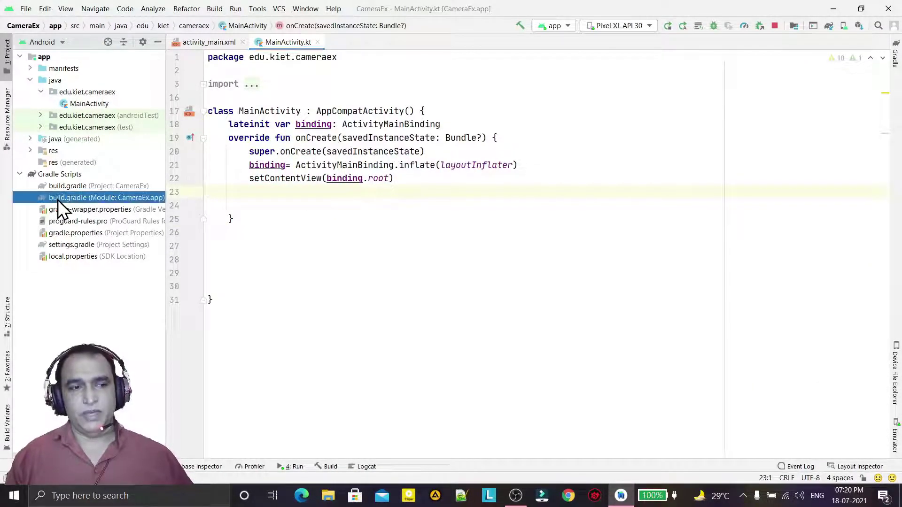
pyautogui.doubleClick(58, 198)
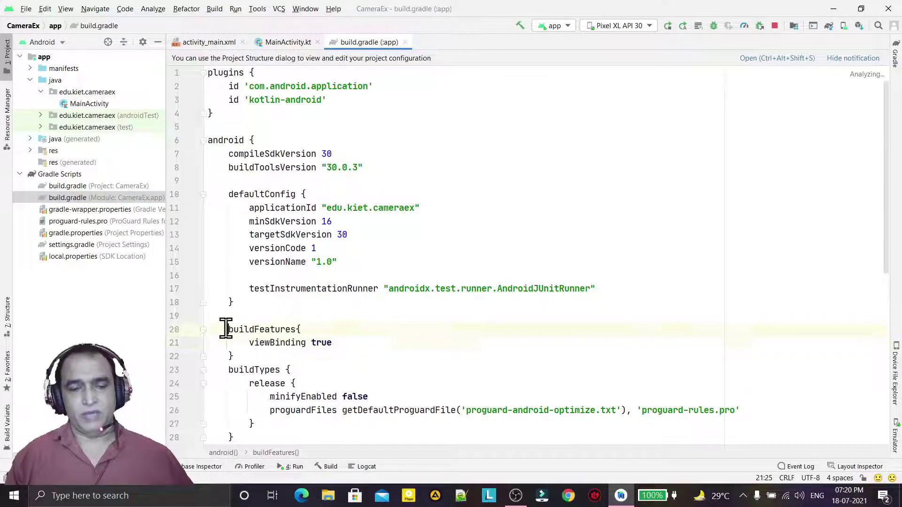
pyautogui.moveTo(227, 329); pyautogui.dragTo(239, 366)
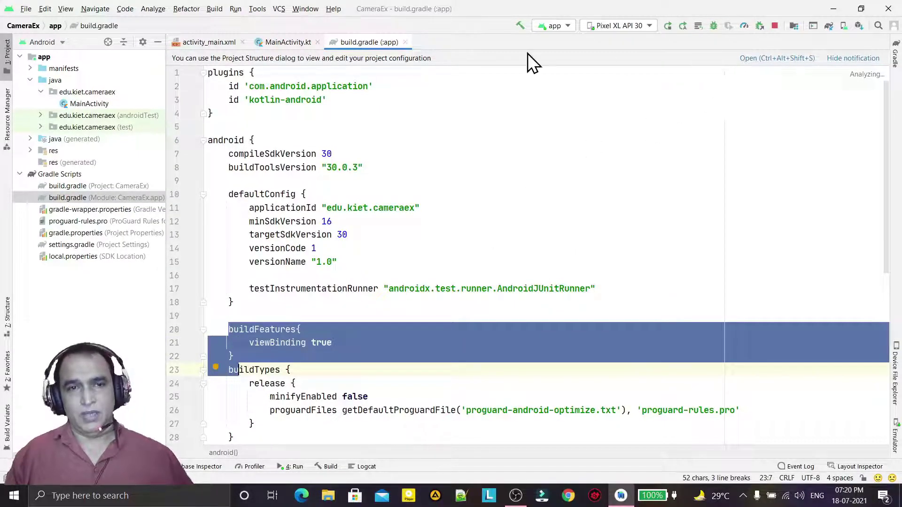
pyautogui.click(405, 42)
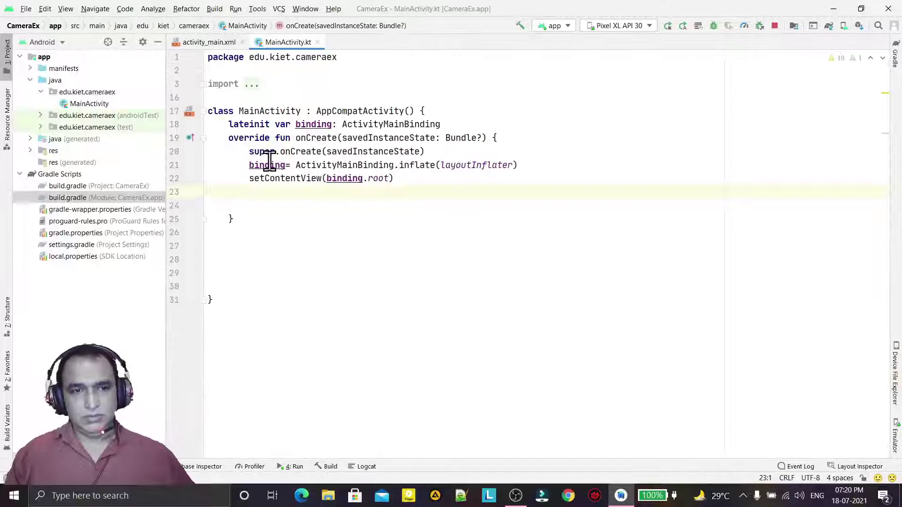
# Review the binding declaration, ActivityMainBinding inflate call and setContentView in onCreate.
pyautogui.moveTo(227, 124); pyautogui.dragTo(458, 121)
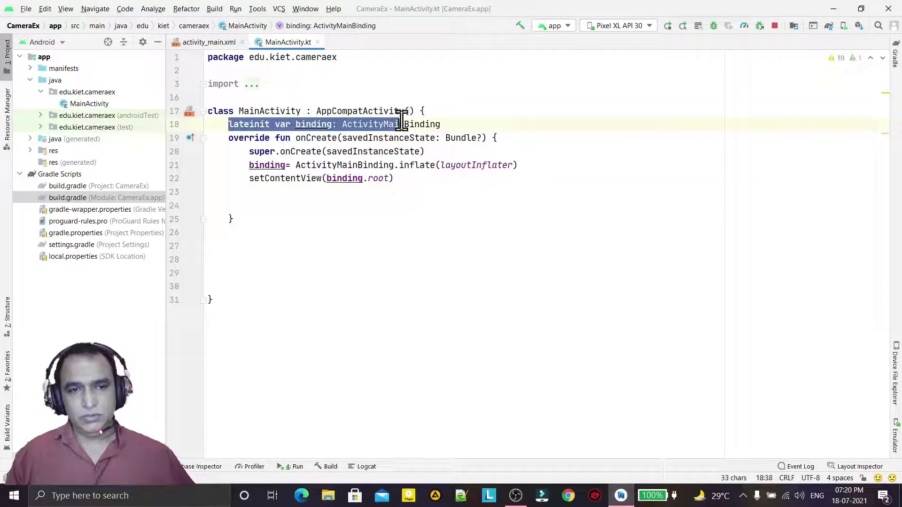
pyautogui.click(462, 124)
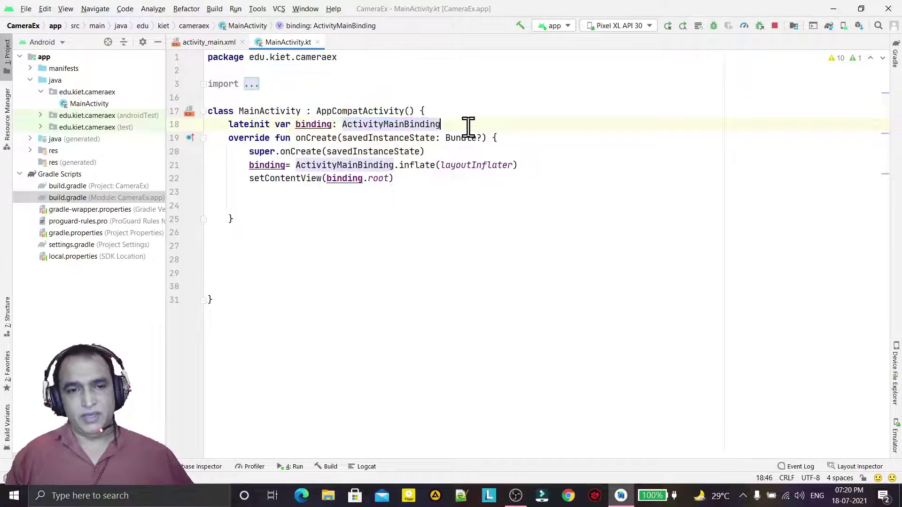
pyautogui.click(489, 165)
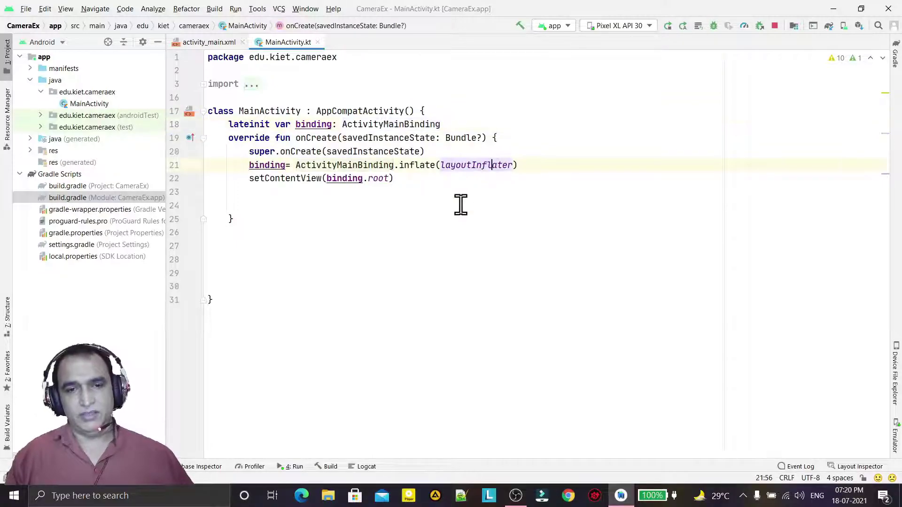
pyautogui.click(364, 181)
pyautogui.click(419, 178)
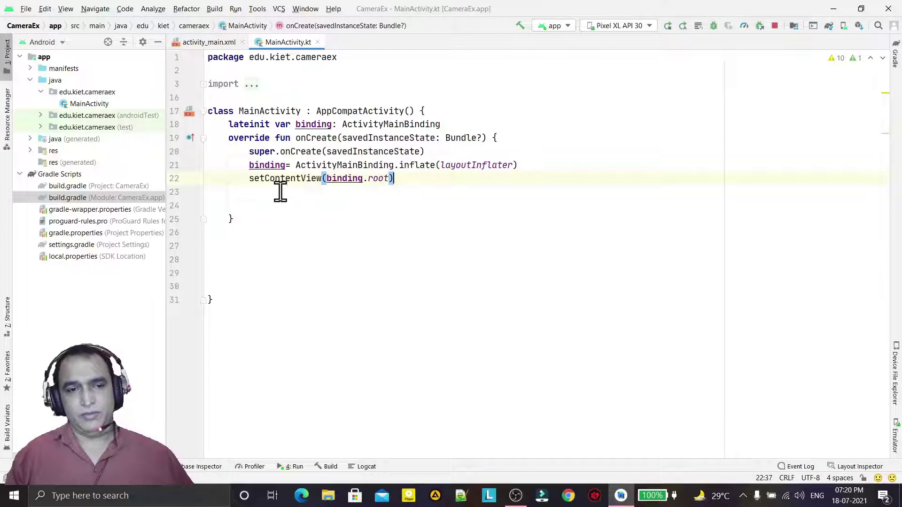
pyautogui.click(277, 192)
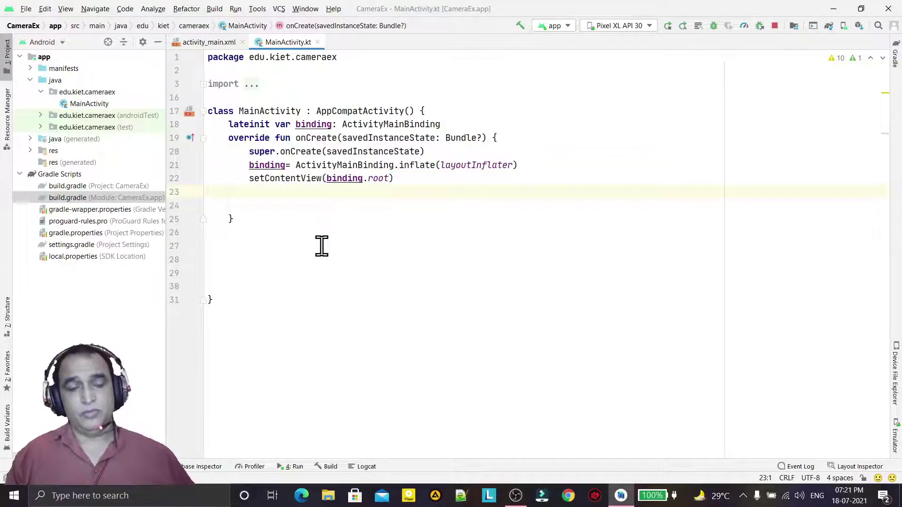
# Give binding.btnCamera a View.OnClickListener that creates an Intent(MediaStore.ACTION_IMAGE_CAPTURE).
pyautogui.press('Tab')
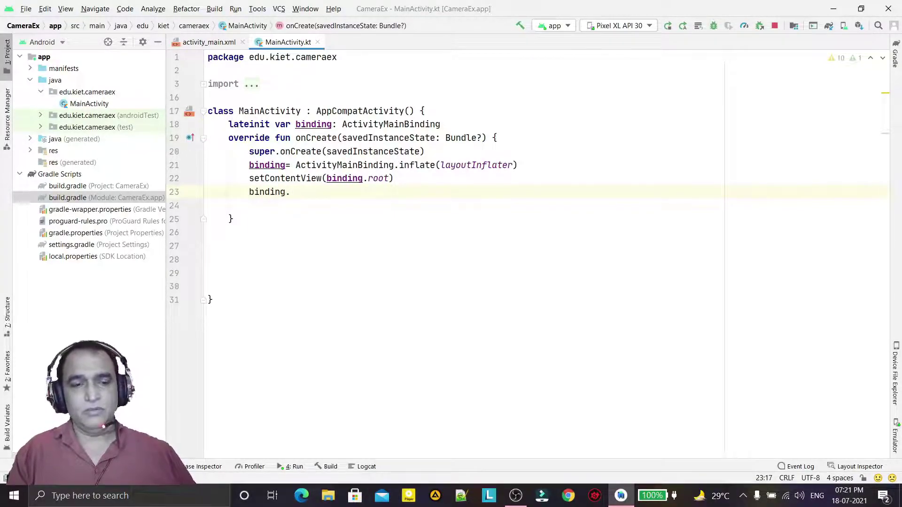
pyautogui.press('Down')
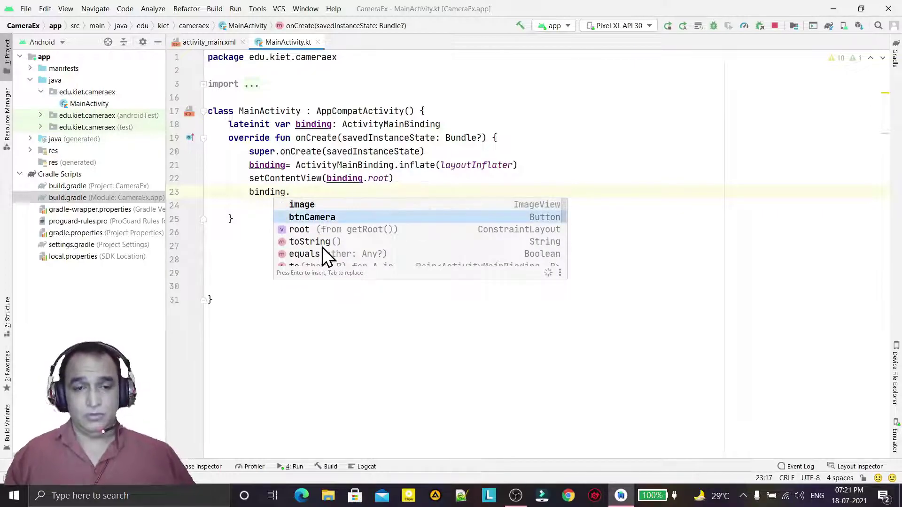
pyautogui.write('btnCamera.setOn')
pyautogui.press('Return')
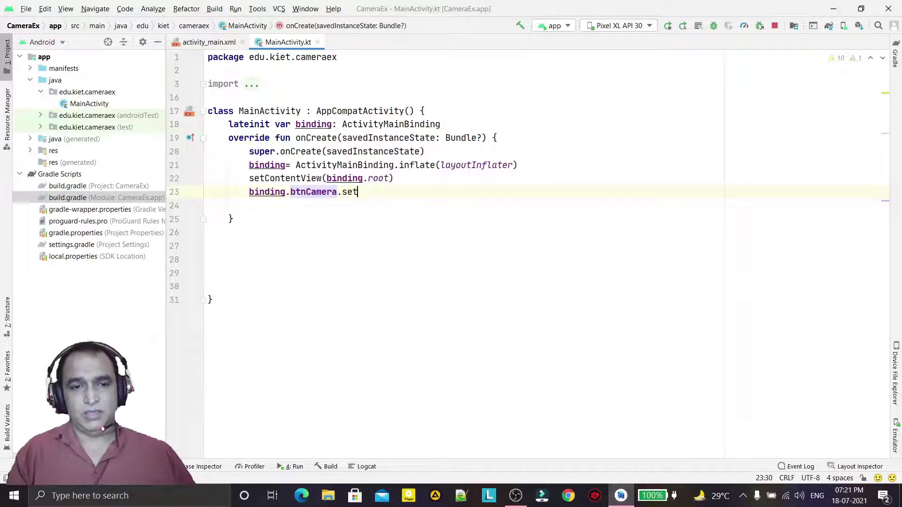
pyautogui.press('Return')
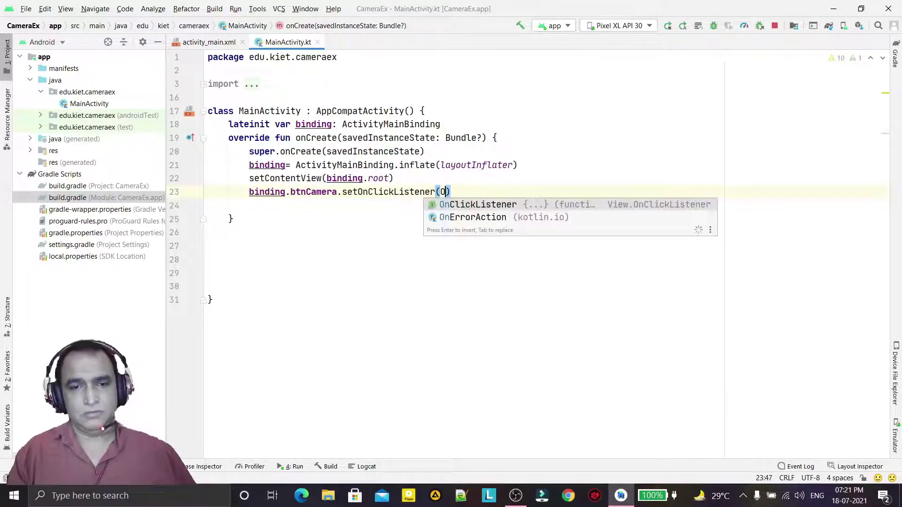
pyautogui.press('Return')
pyautogui.press('Return')
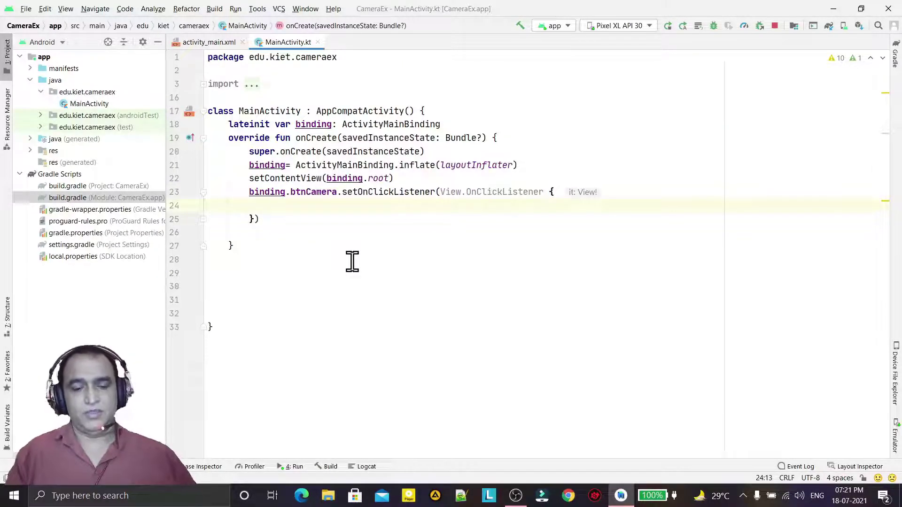
pyautogui.write('Vintent')
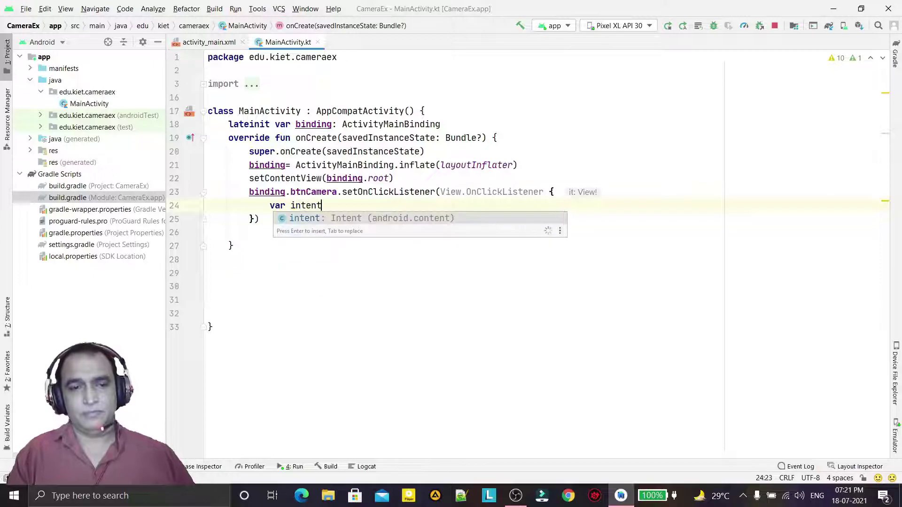
pyautogui.write('=Intent')
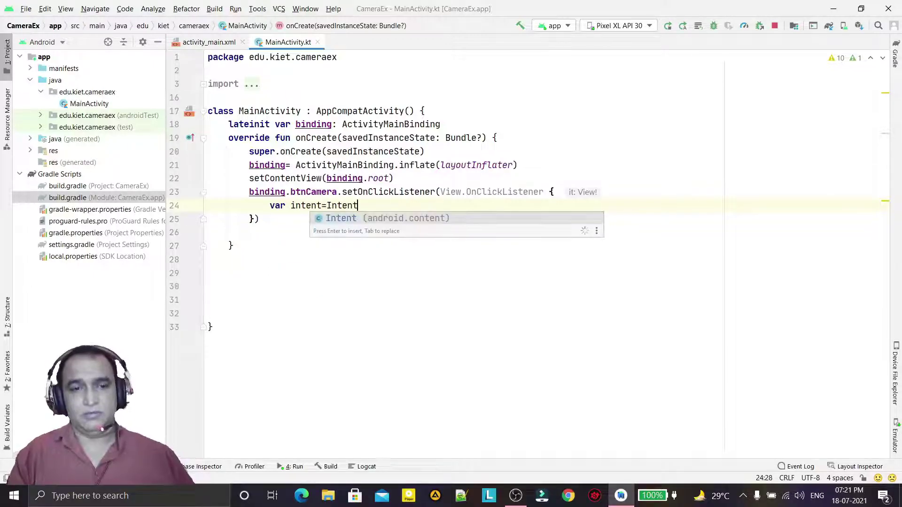
pyautogui.press('Return')
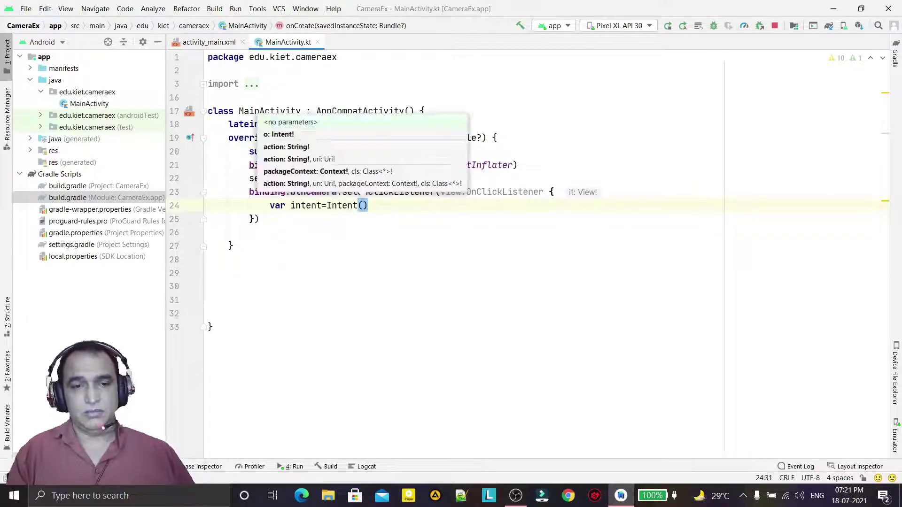
pyautogui.write('Media')
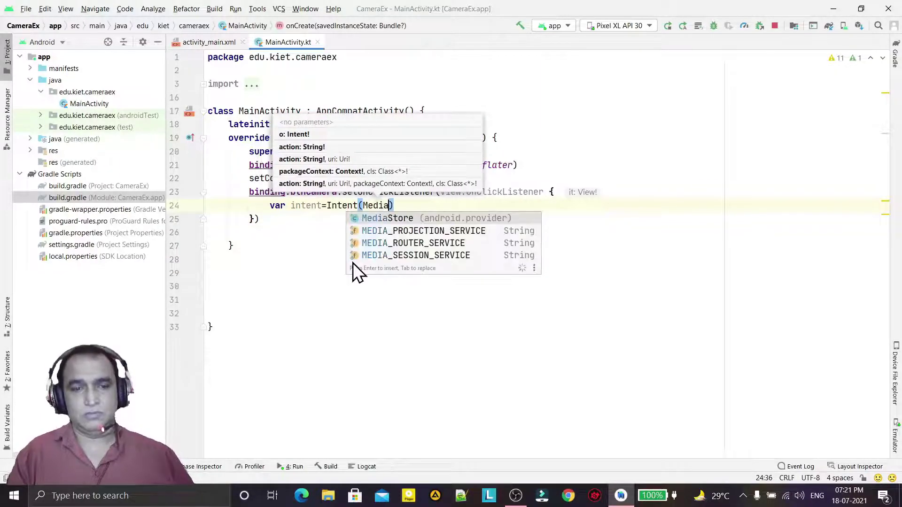
pyautogui.write('Store.')
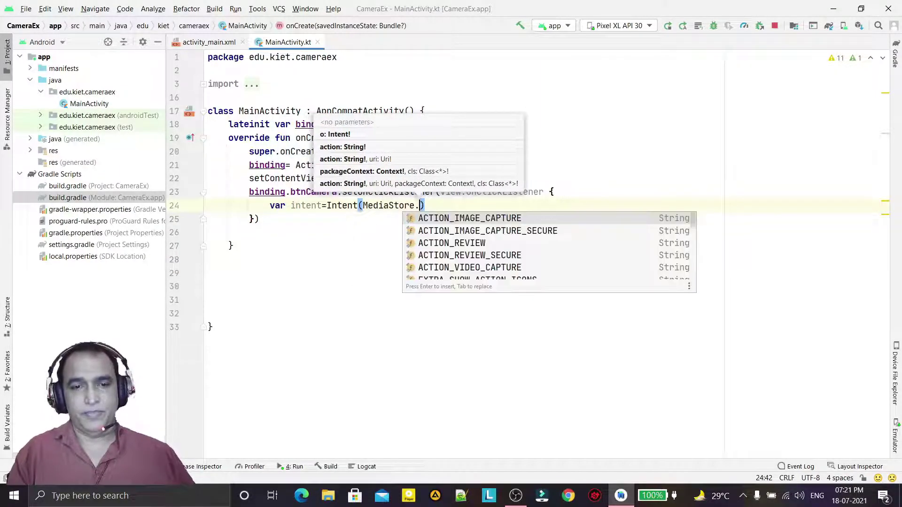
pyautogui.click(501, 219)
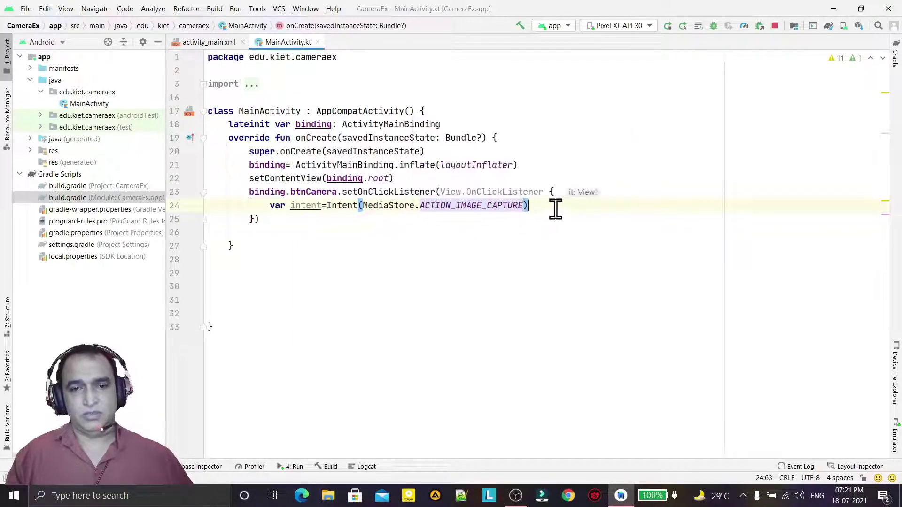
# Insert a startActivityForResult() call below the intent line, then delete it.
pyautogui.press('Return')
pyautogui.write('star')
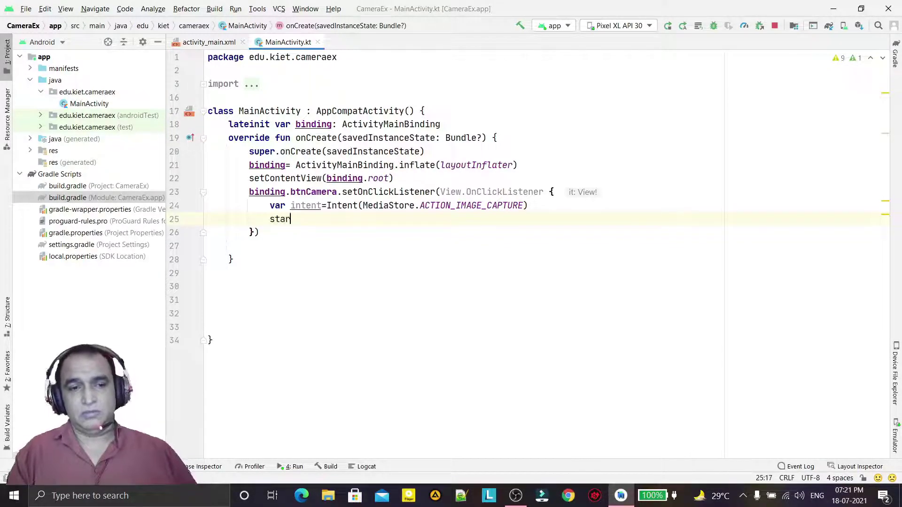
pyautogui.write('tActi')
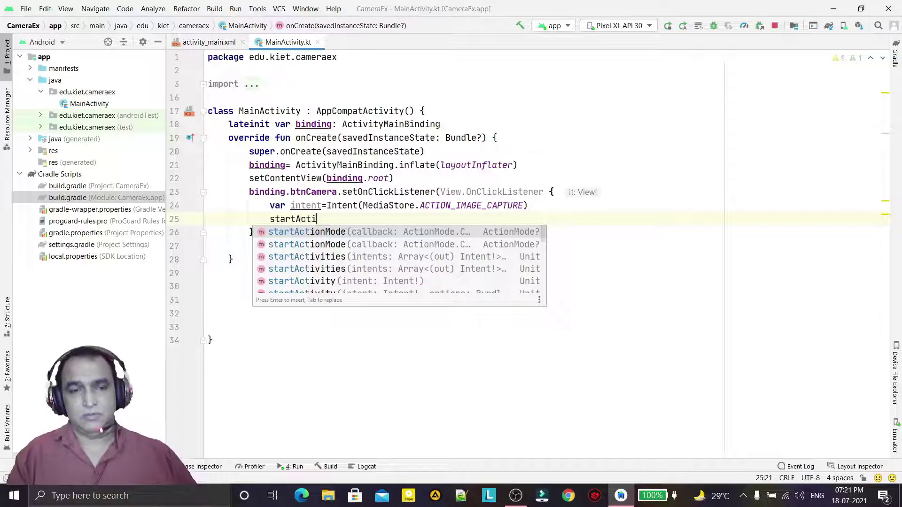
pyautogui.write('vityfor')
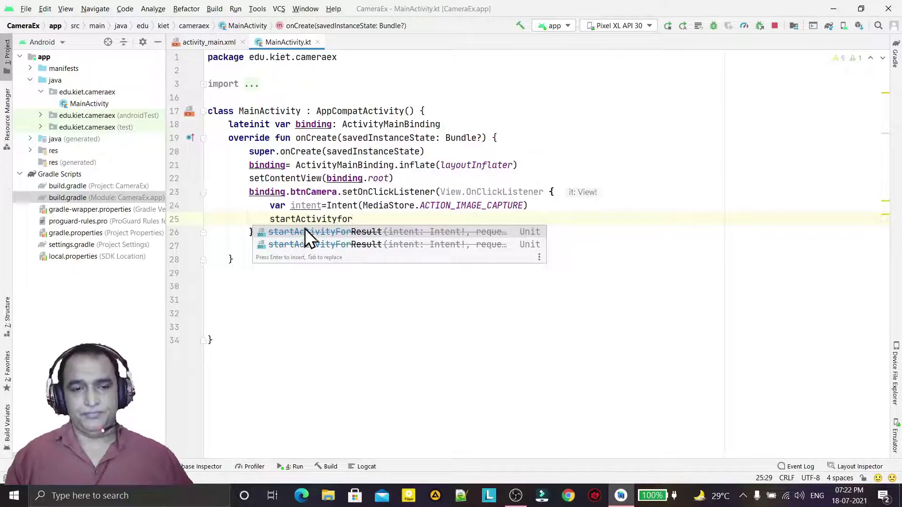
pyautogui.click(363, 243)
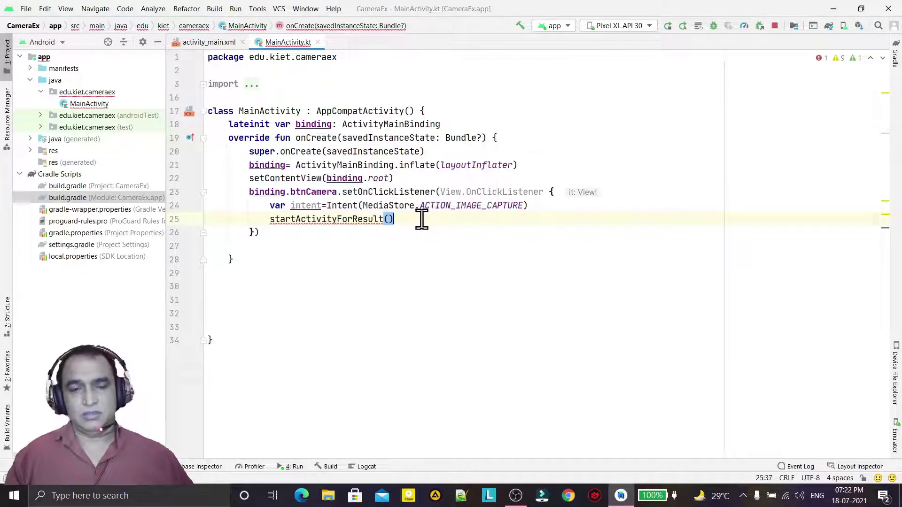
pyautogui.moveTo(268, 220); pyautogui.dragTo(403, 219)
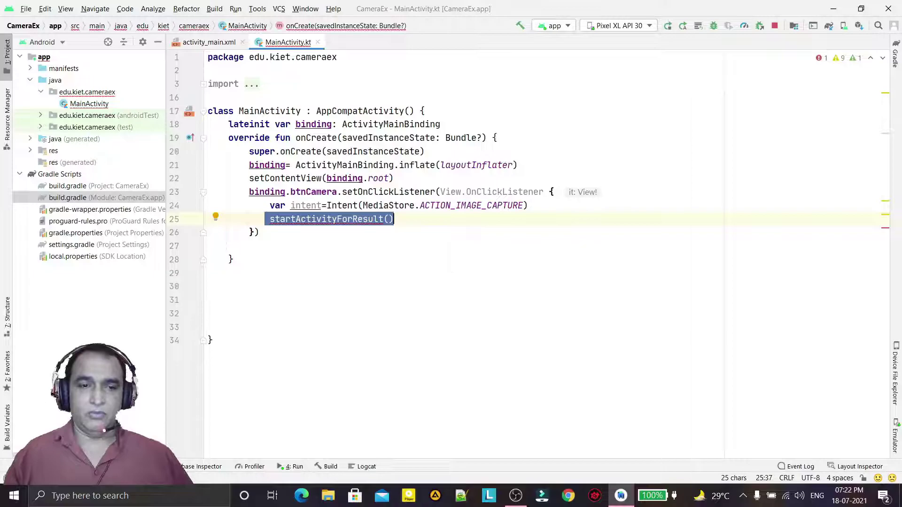
pyautogui.press('BackSpace')
pyautogui.press('BackSpace')
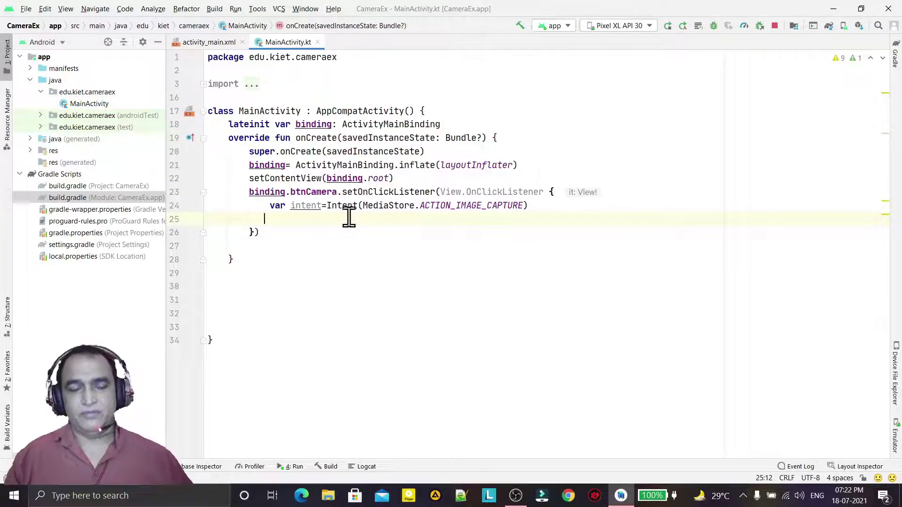
# Declare 'lateinit var activityResultLauncher: ActivityResultLauncher<Intent>' below the binding property.
pyautogui.click(479, 125)
pyautogui.press('Return')
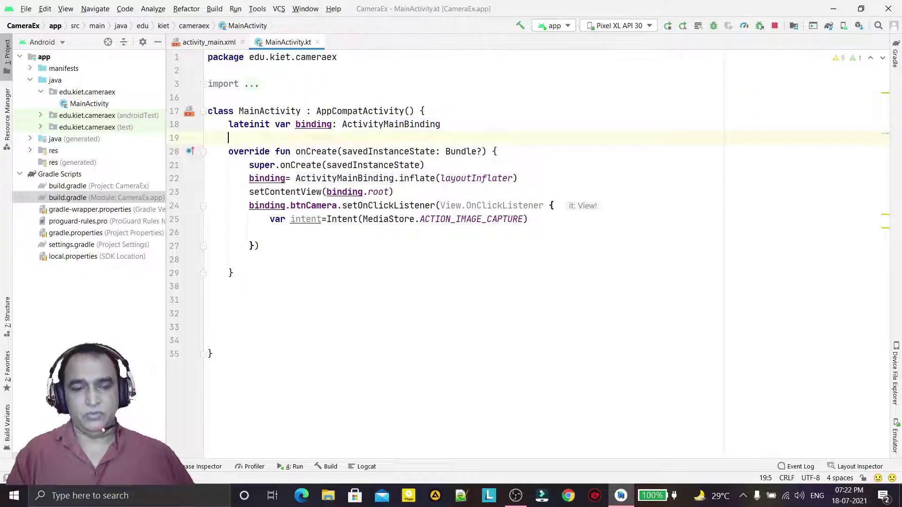
pyautogui.write('la')
pyautogui.press('Return')
pyautogui.write('teinit var')
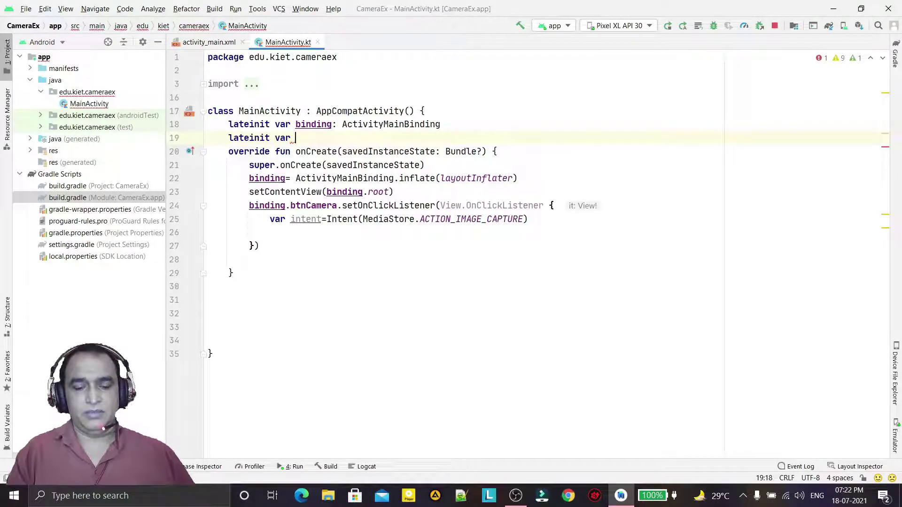
pyautogui.write('activ')
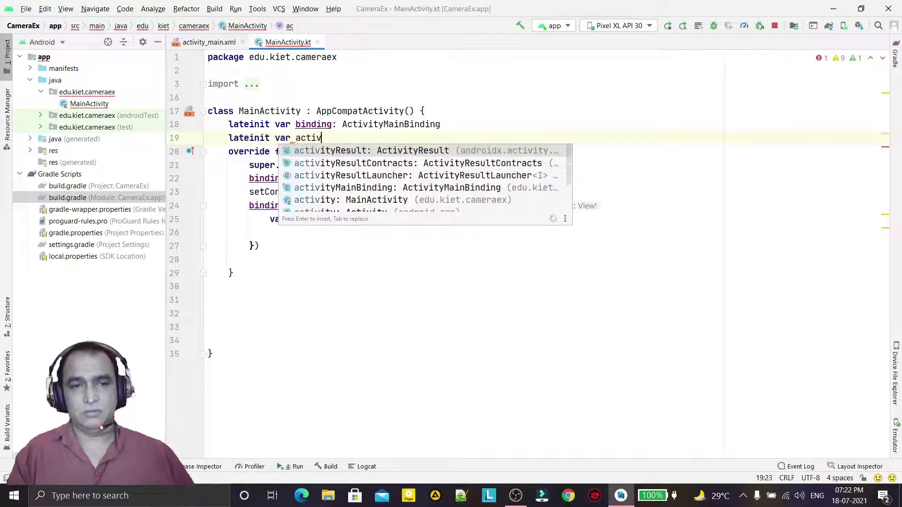
pyautogui.write('it')
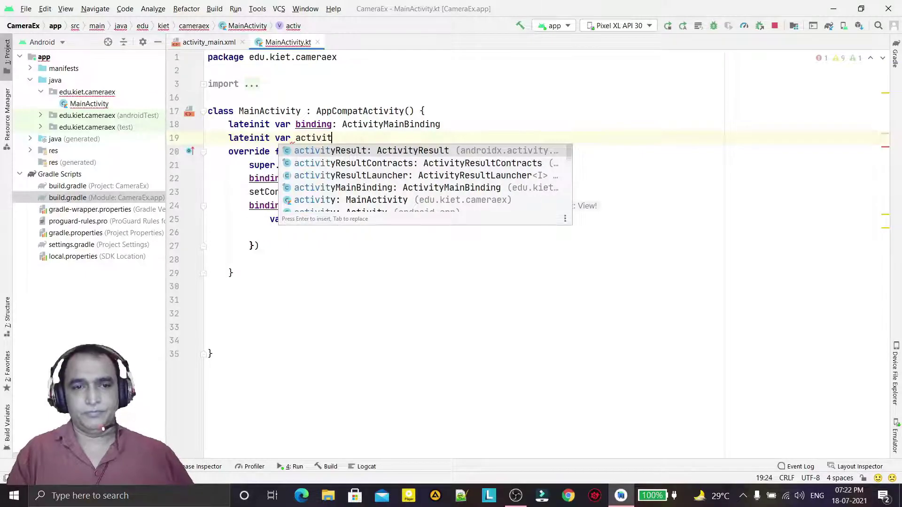
pyautogui.write('yRe')
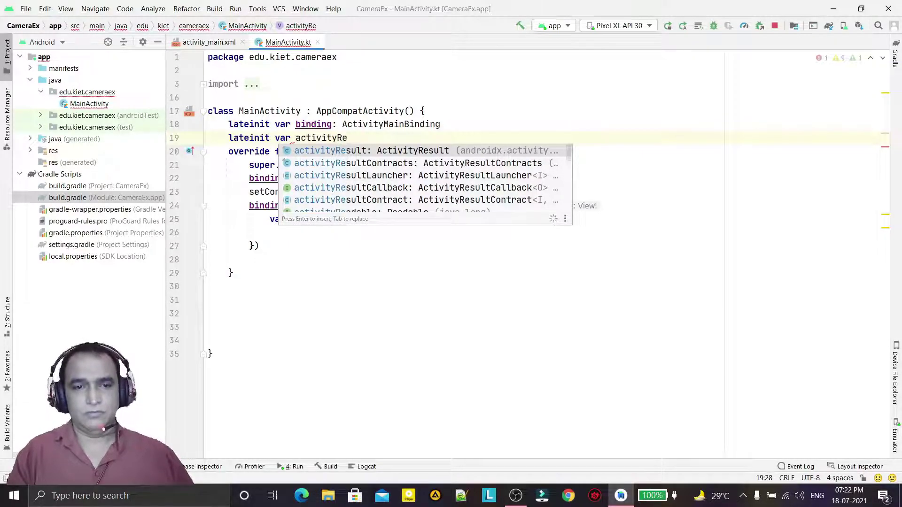
pyautogui.click(377, 176)
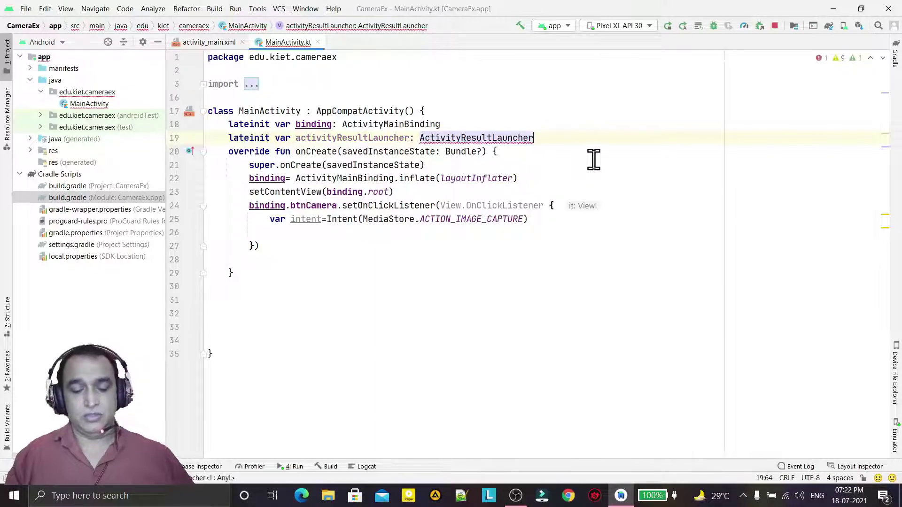
pyautogui.write('<I>')
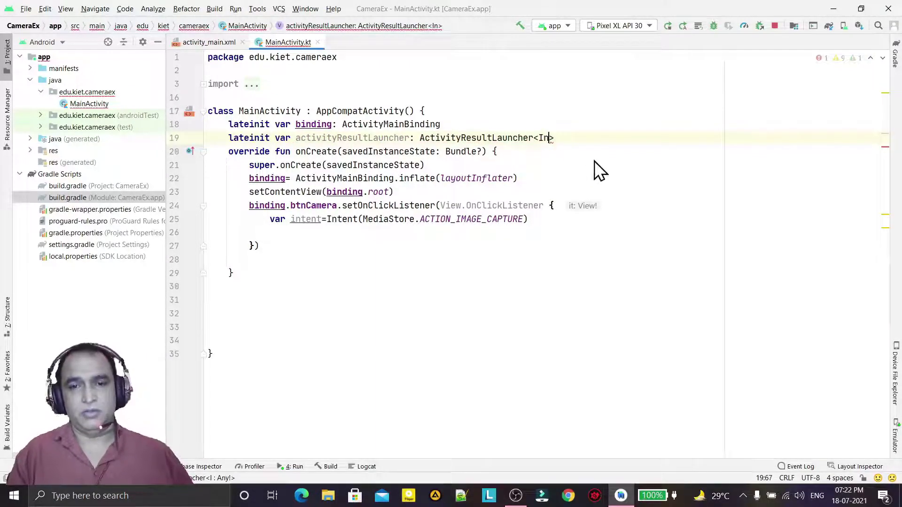
pyautogui.press('Return')
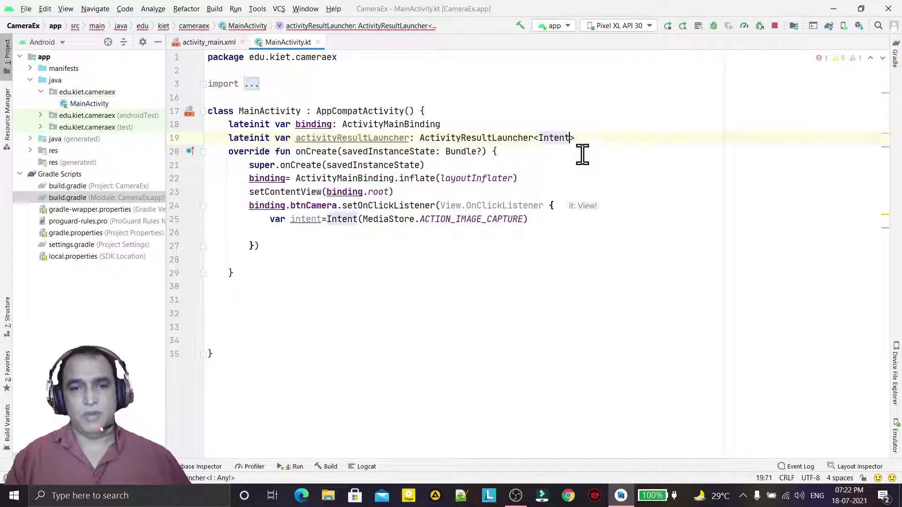
pyautogui.press('Right')
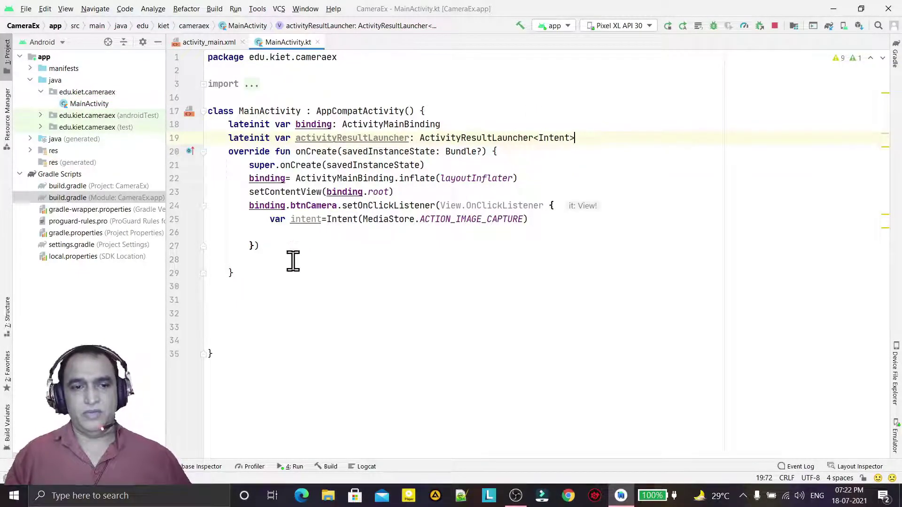
# Call activityResultLauncher.launch(intent) in the click listener and open a new line below it.
pyautogui.click(292, 234)
pyautogui.write('a')
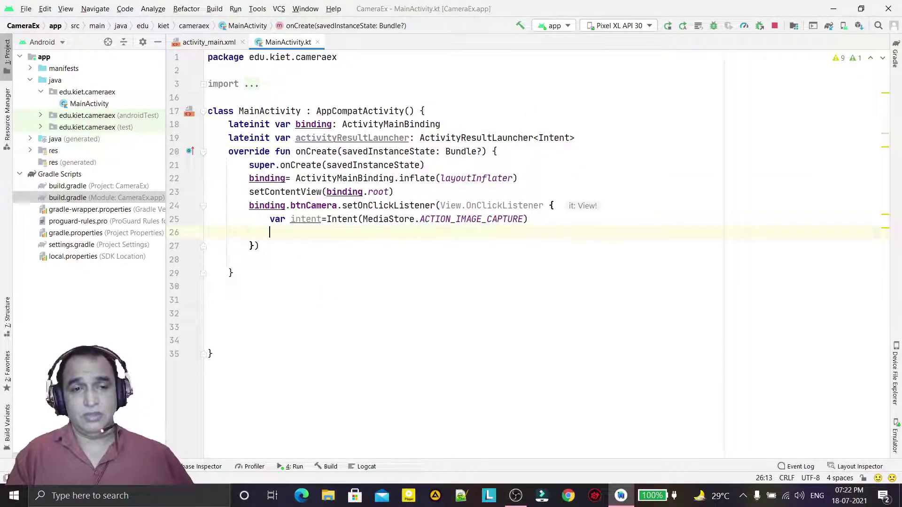
pyautogui.write('ct')
pyautogui.press('Return')
pyautogui.write('.')
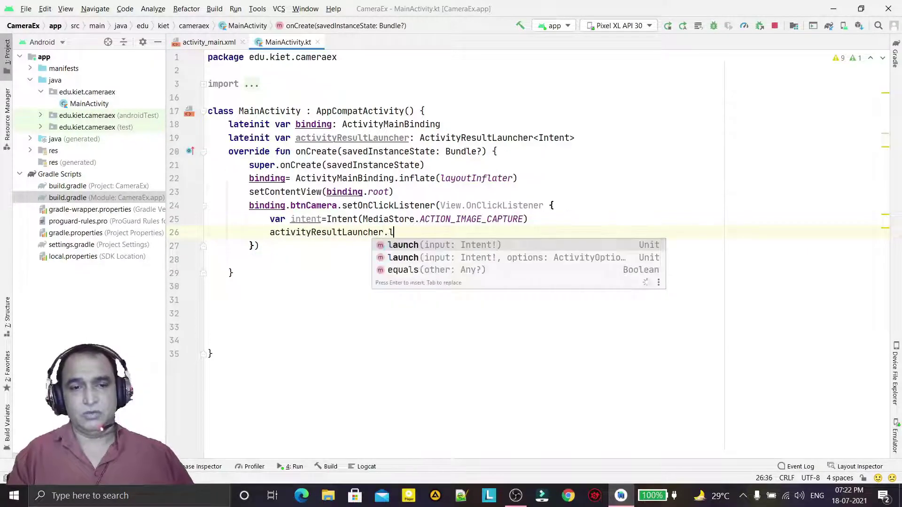
pyautogui.write('l')
pyautogui.press('Return')
pyautogui.write('in')
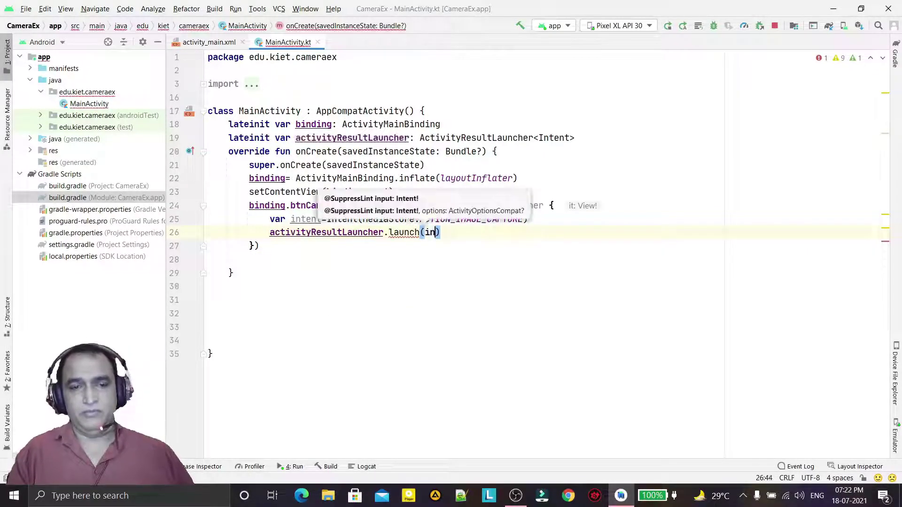
pyautogui.write('tent')
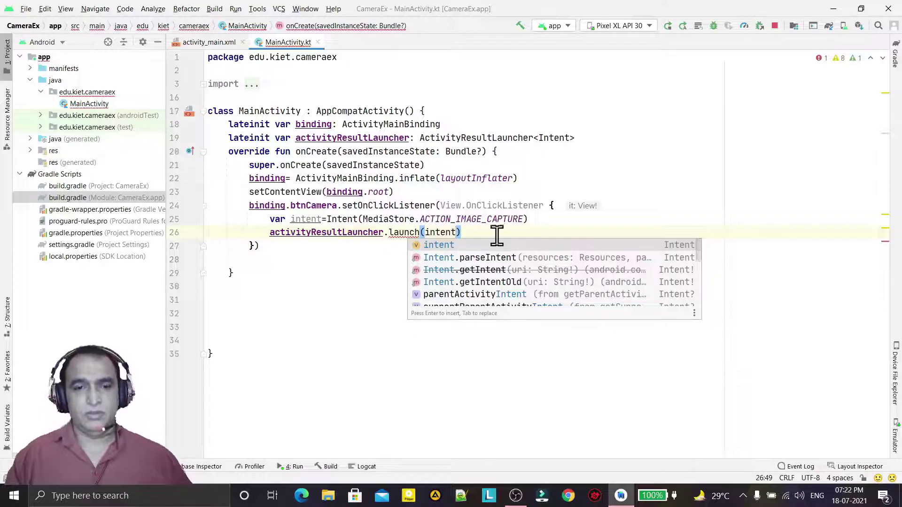
pyautogui.write(')')
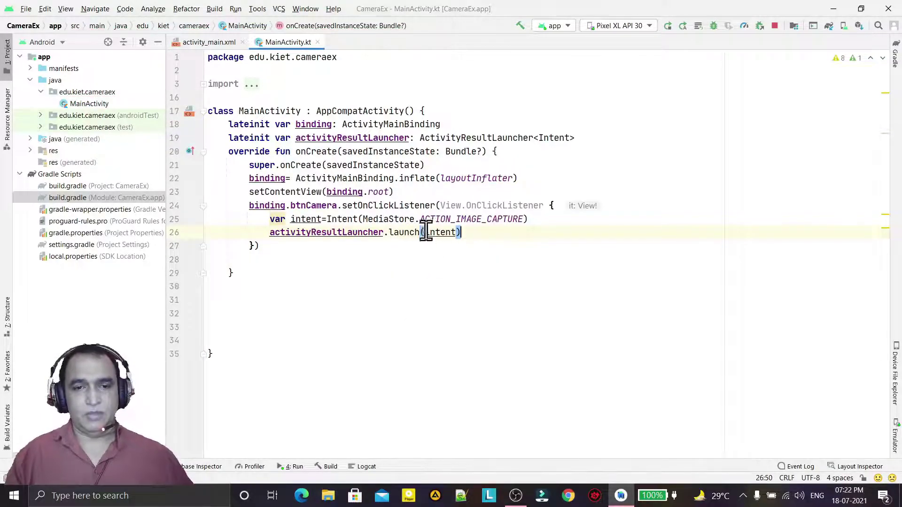
pyautogui.click(288, 259)
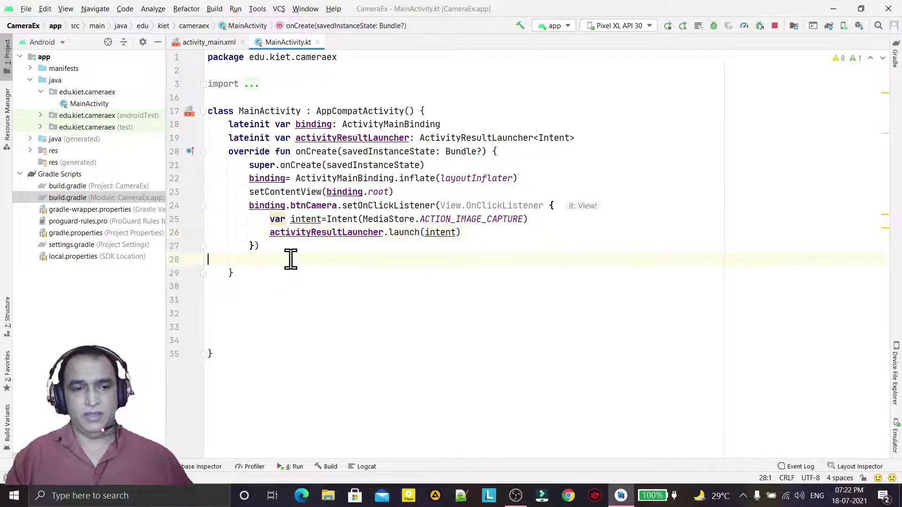
pyautogui.click(284, 287)
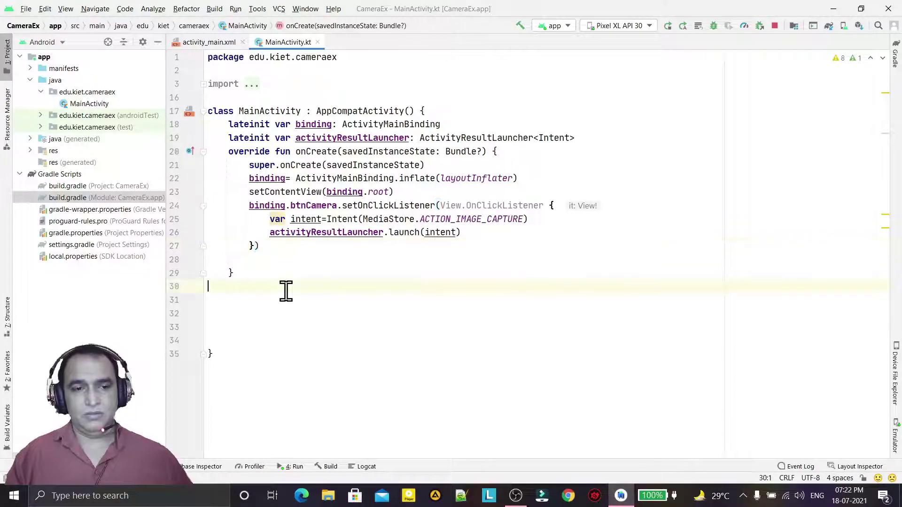
pyautogui.click(301, 249)
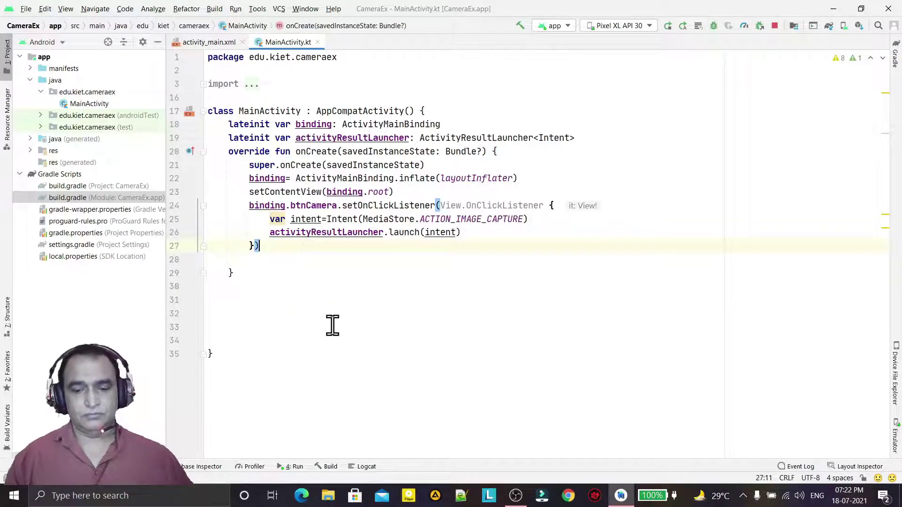
pyautogui.press('Return')
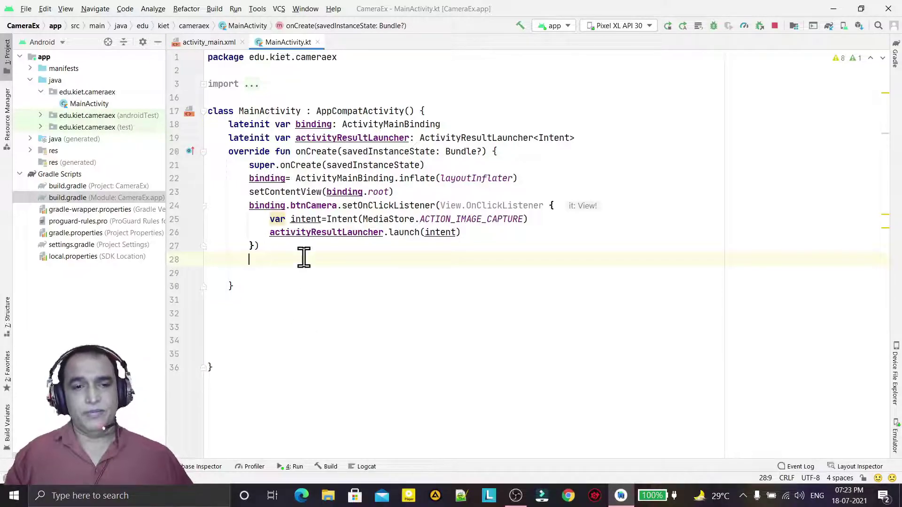
pyautogui.moveTo(269, 236); pyautogui.dragTo(468, 237)
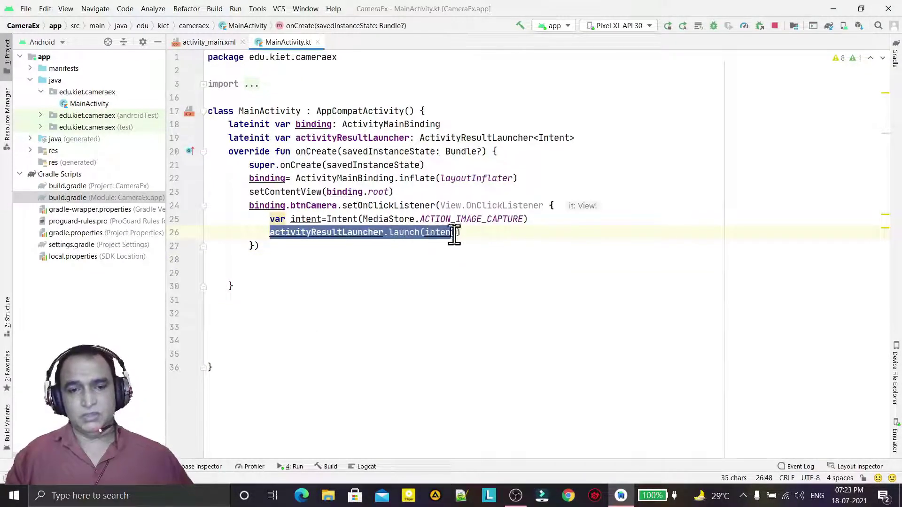
pyautogui.click(346, 243)
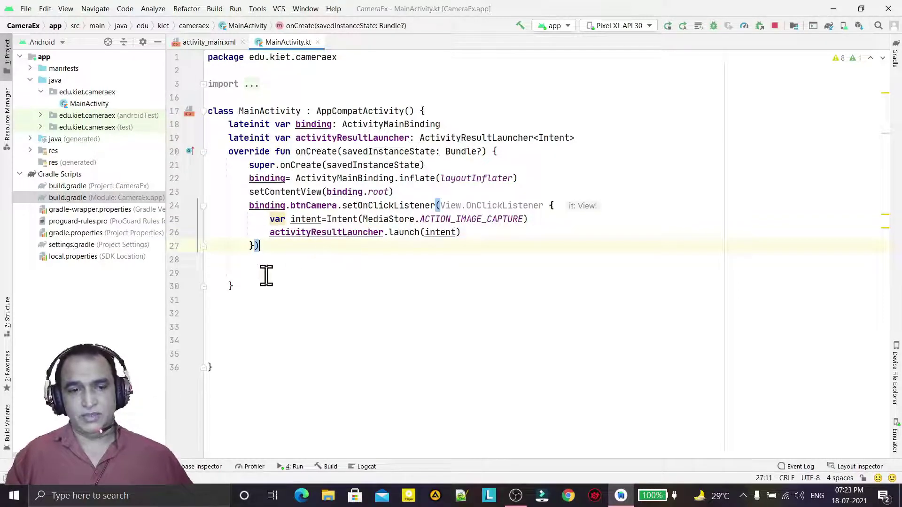
pyautogui.click(268, 261)
pyautogui.write('ac')
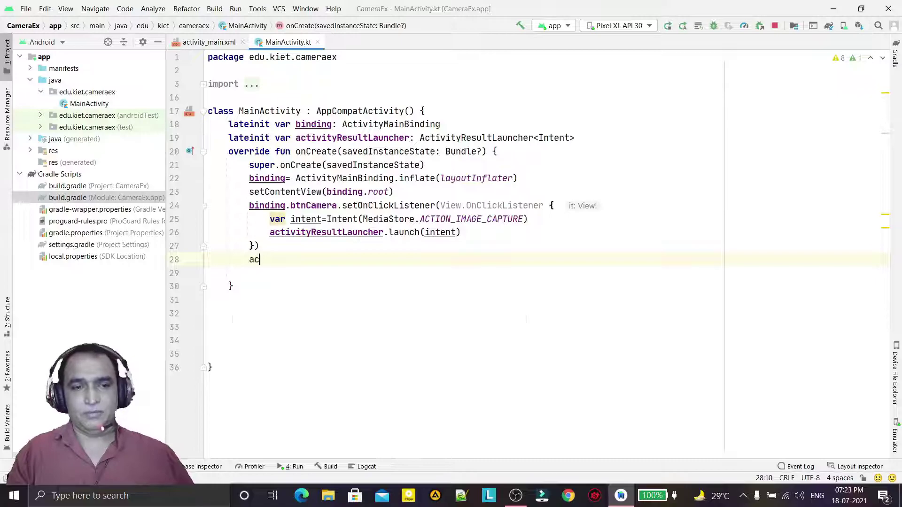
pyautogui.write('ti')
# Assign activityResultLauncher = registerForActivityResult(ActivityResultContracts.StartActivityForResult) with an empty trailing lambda.
pyautogui.press('Return')
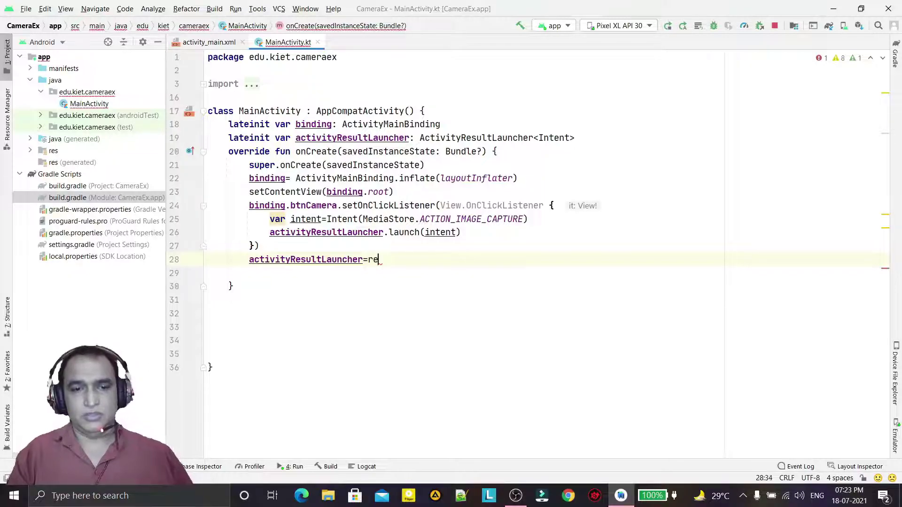
pyautogui.write('gisterForActivityResult(')
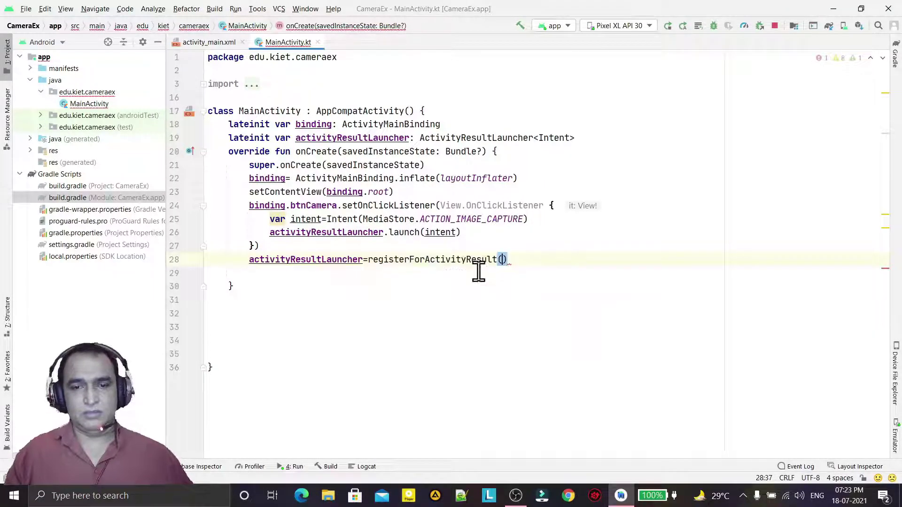
pyautogui.click(478, 273)
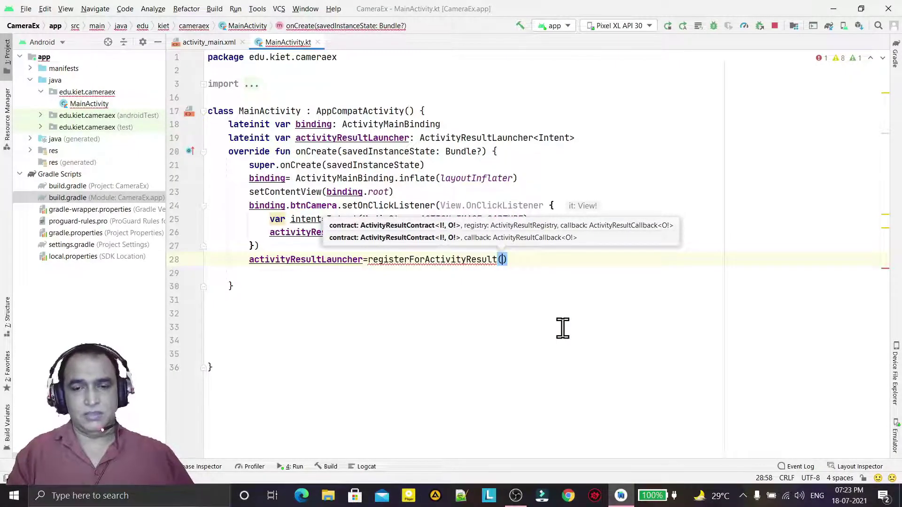
pyautogui.write('Start')
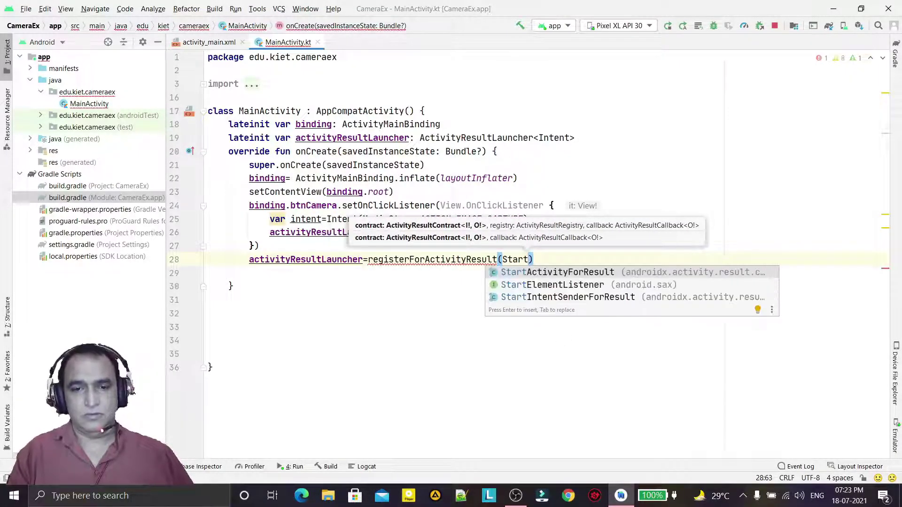
pyautogui.click(591, 273)
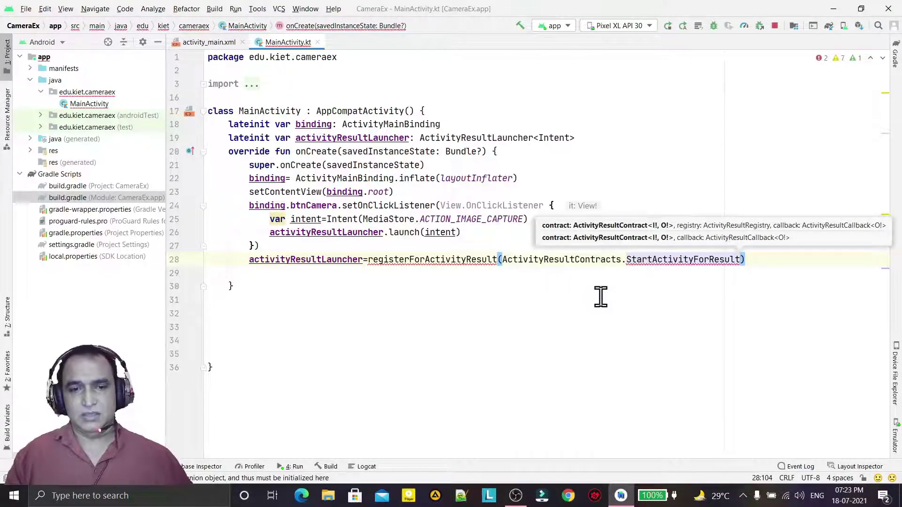
pyautogui.click(764, 259)
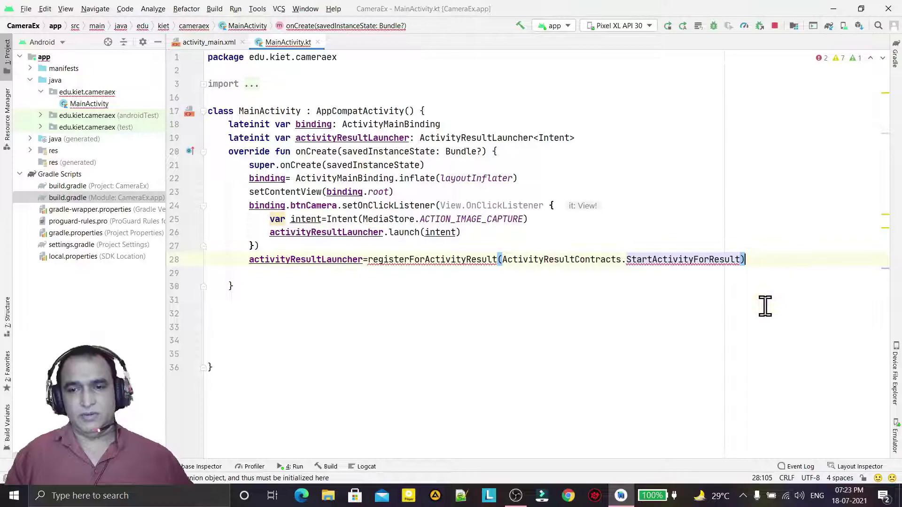
pyautogui.write('{')
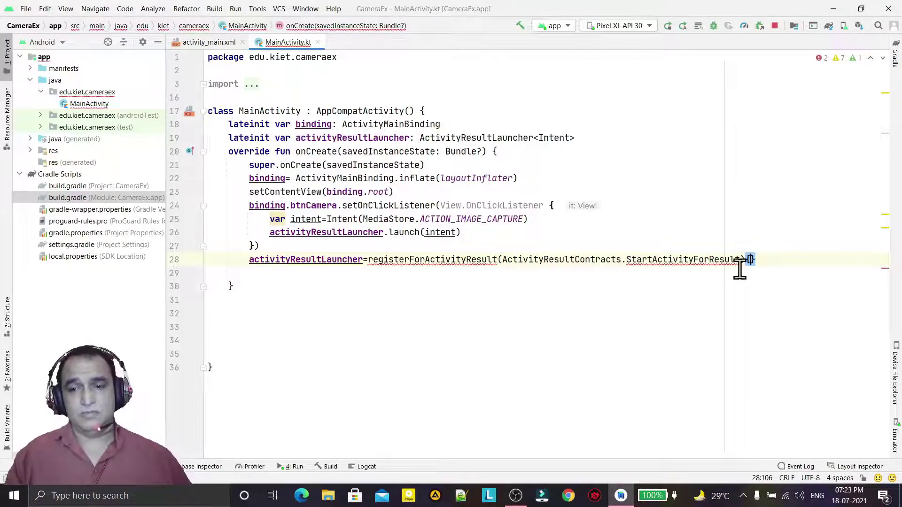
pyautogui.click(613, 302)
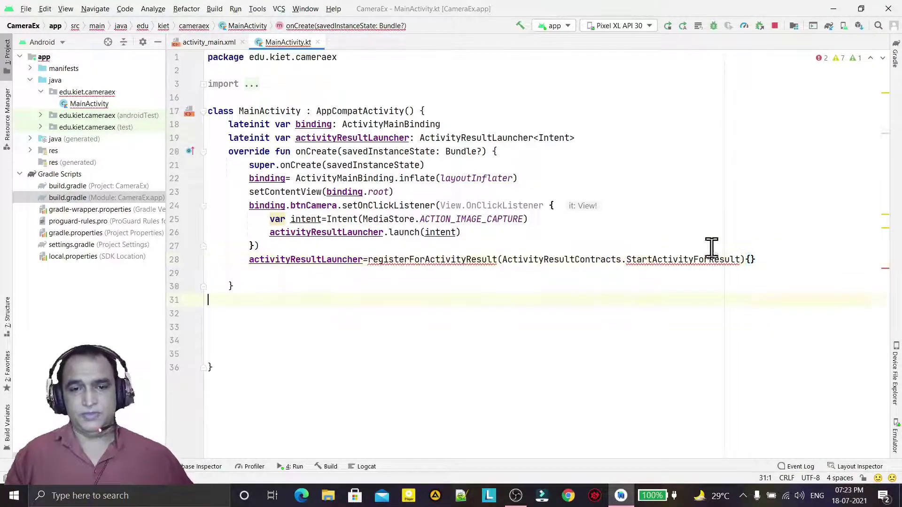
pyautogui.click(750, 259)
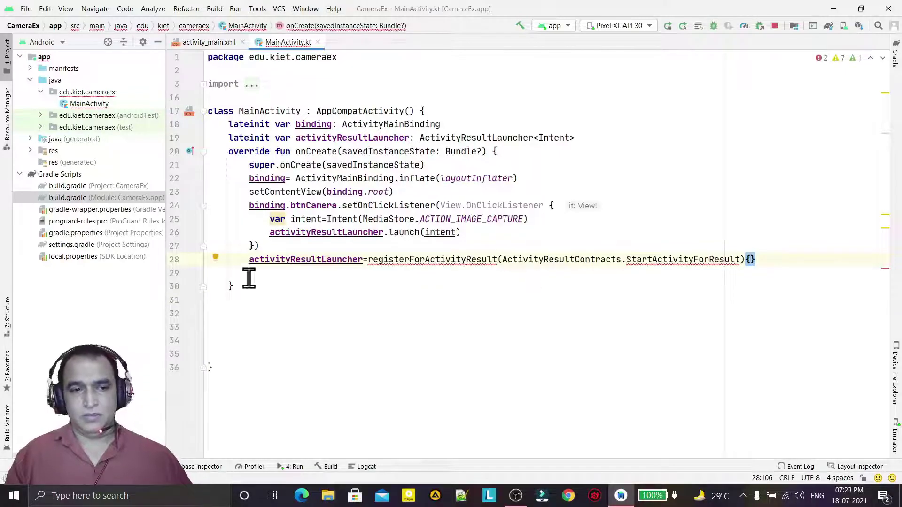
pyautogui.click(225, 259)
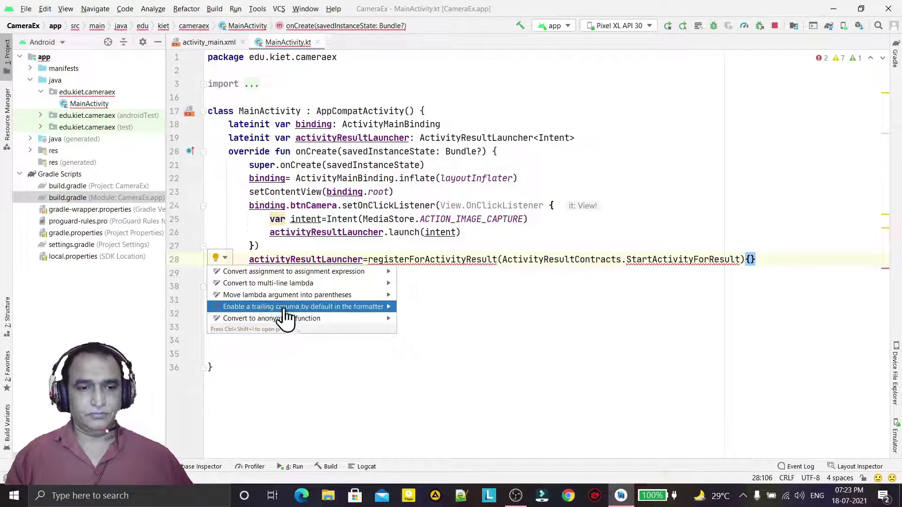
# Move the lambda into the parentheses and add () after StartActivityForResult.
pyautogui.click(334, 296)
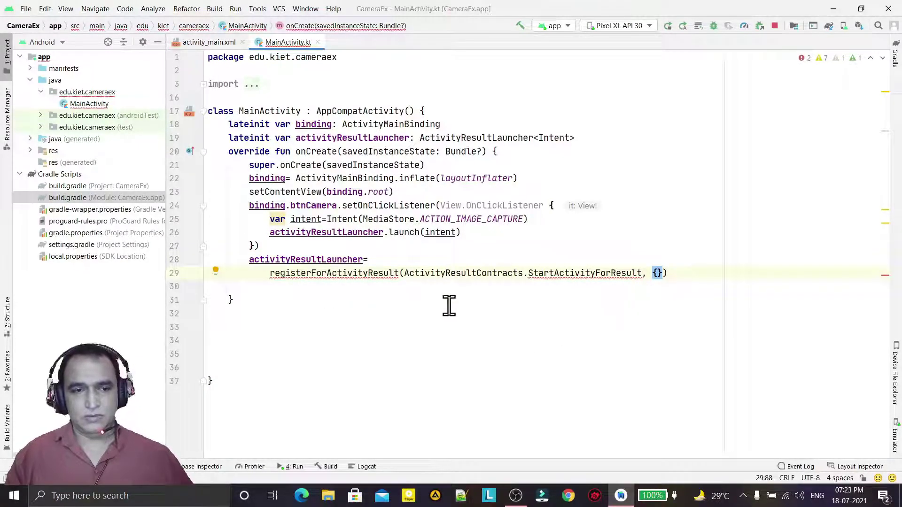
pyautogui.click(226, 271)
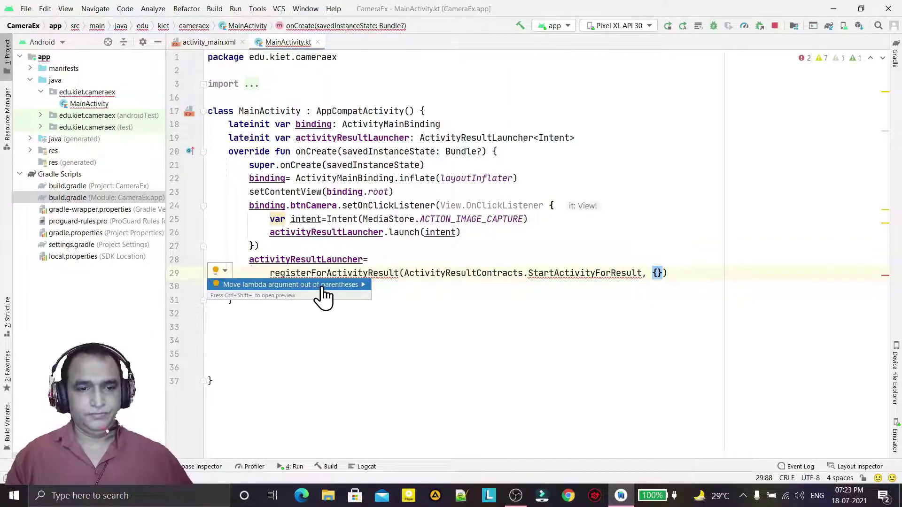
pyautogui.press('Escape')
pyautogui.click(647, 285)
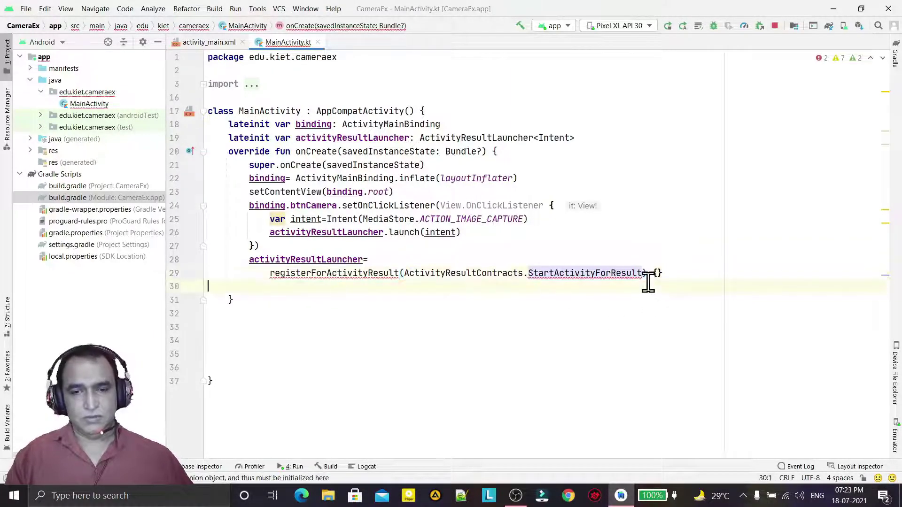
pyautogui.click(645, 273)
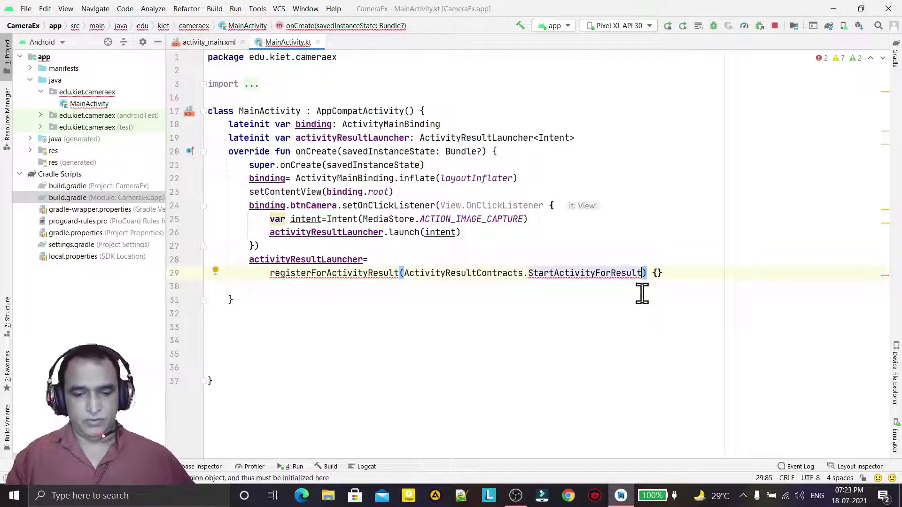
pyautogui.write('(')
# Give the lambda the explicit signature 'it: ActivityResult? ->' and expand its body.
pyautogui.click(720, 295)
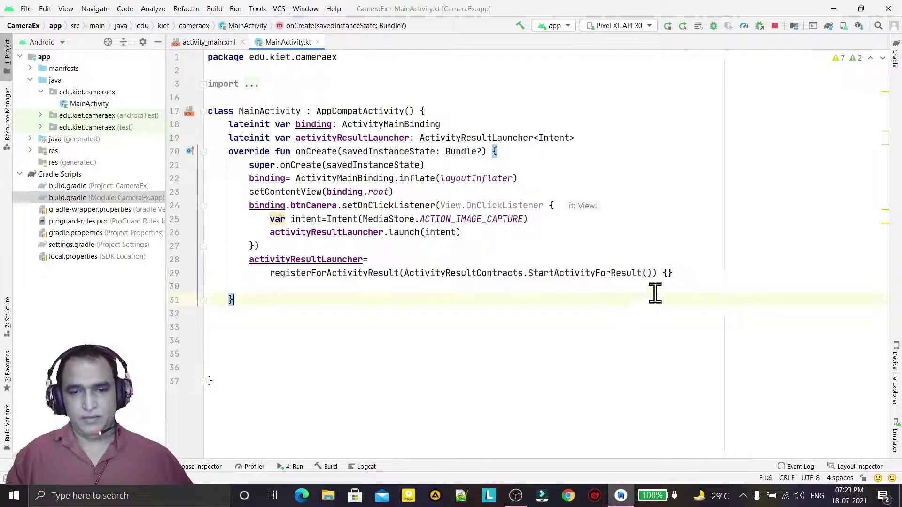
pyautogui.click(668, 273)
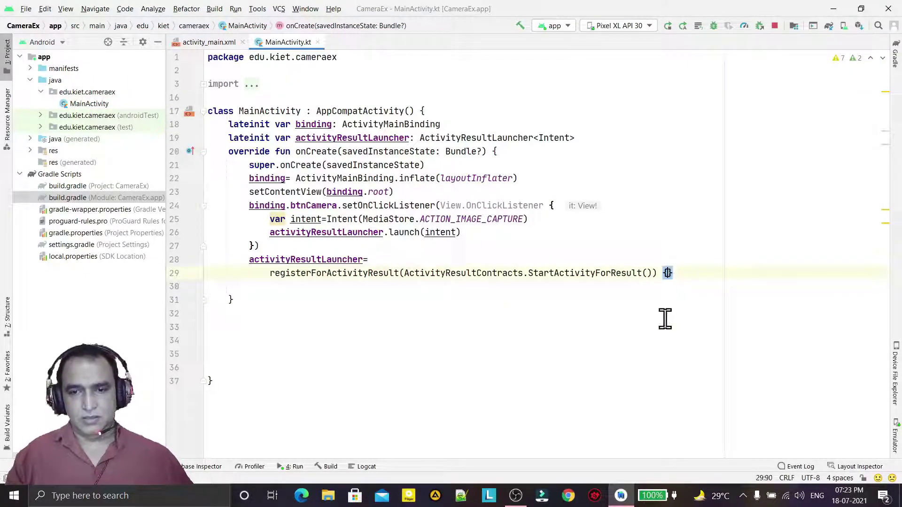
pyautogui.click(225, 271)
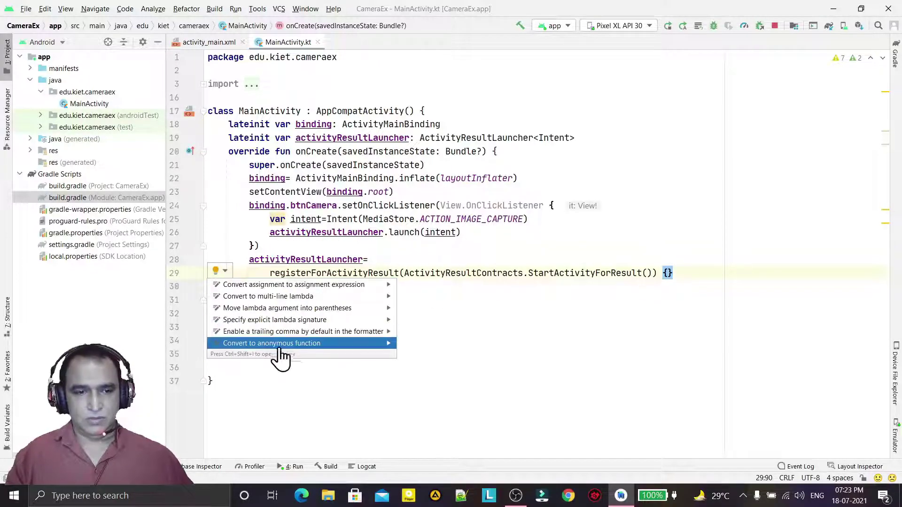
pyautogui.click(318, 320)
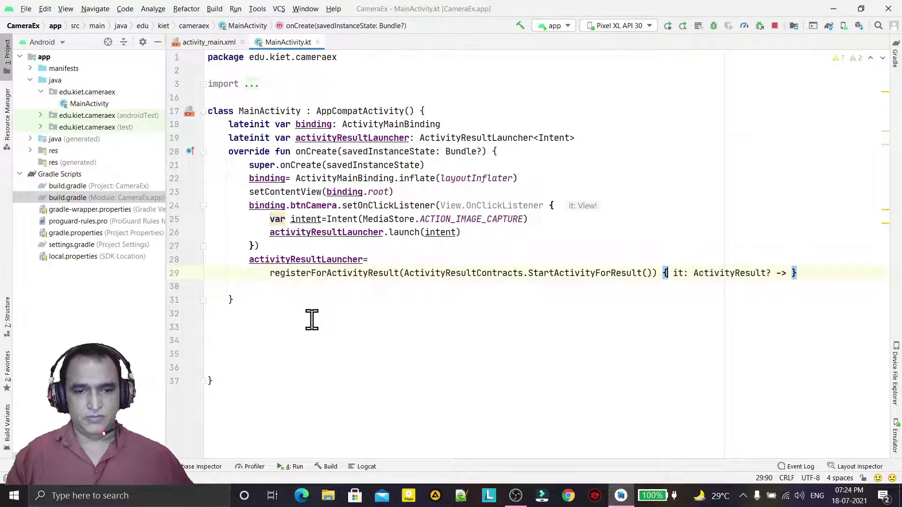
pyautogui.click(790, 273)
pyautogui.press('Return')
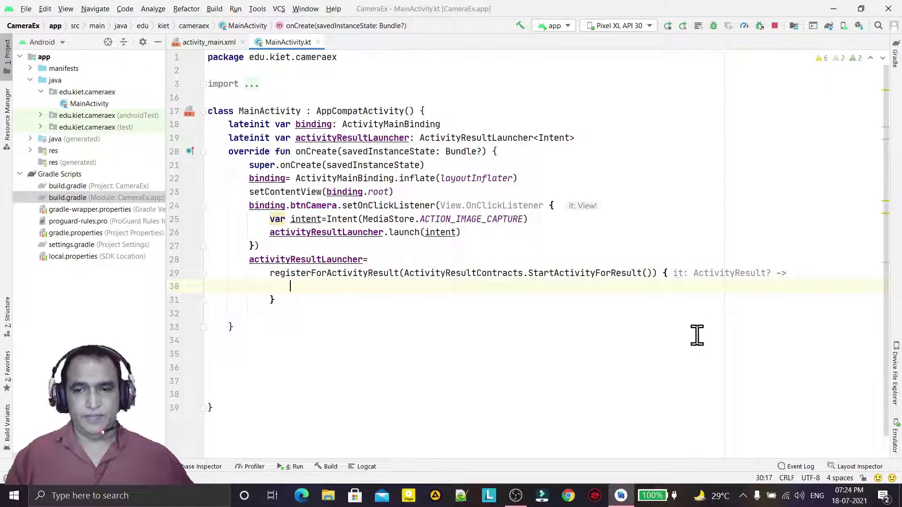
pyautogui.write('it')
# Rename the lambda parameter 'it' to 'result', then review the launch and registration lines.
pyautogui.doubleClick(679, 273)
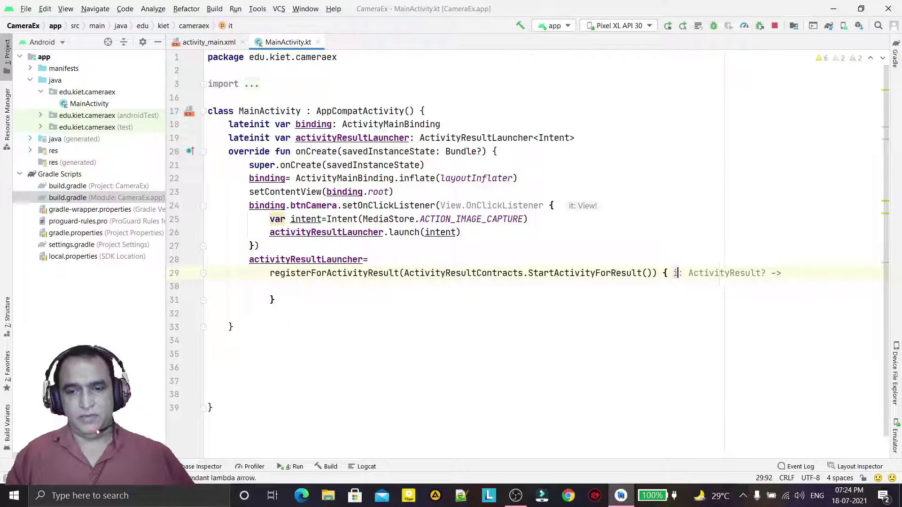
pyautogui.press('BackSpace')
pyautogui.write('result')
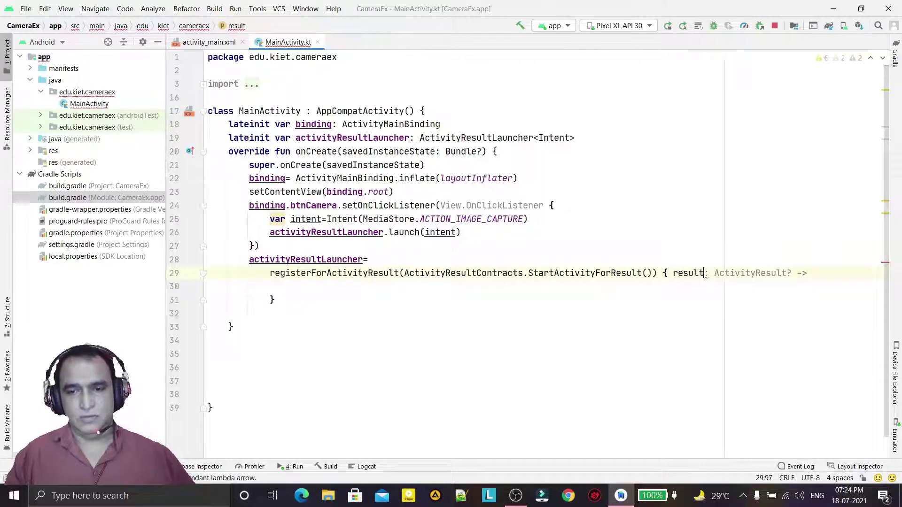
pyautogui.click(742, 237)
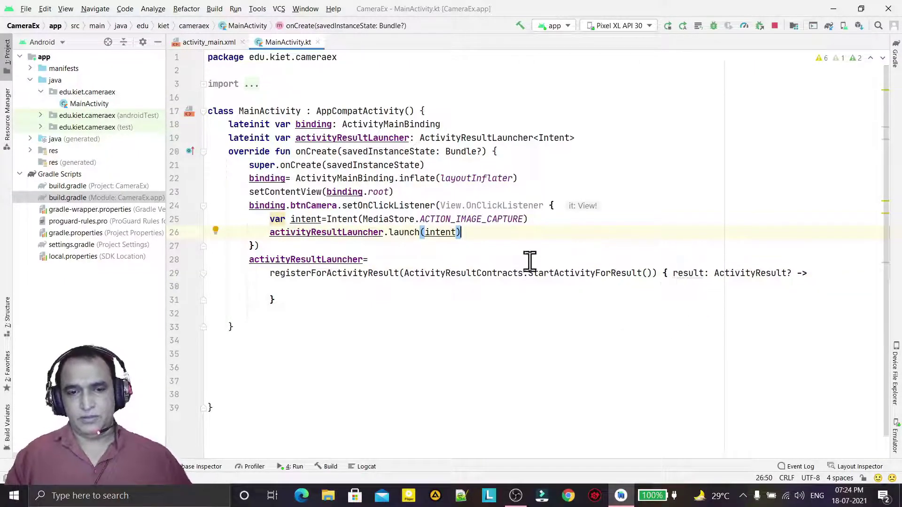
pyautogui.click(403, 233)
pyautogui.click(437, 232)
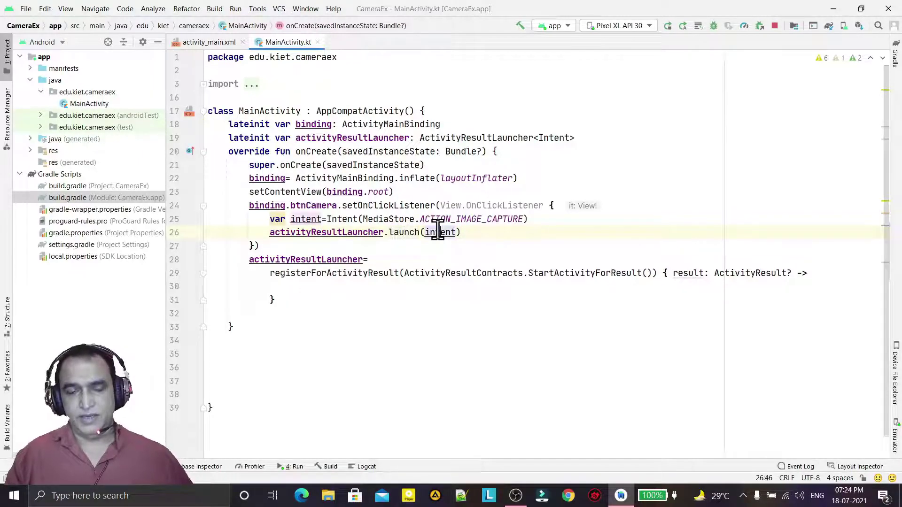
pyautogui.click(494, 219)
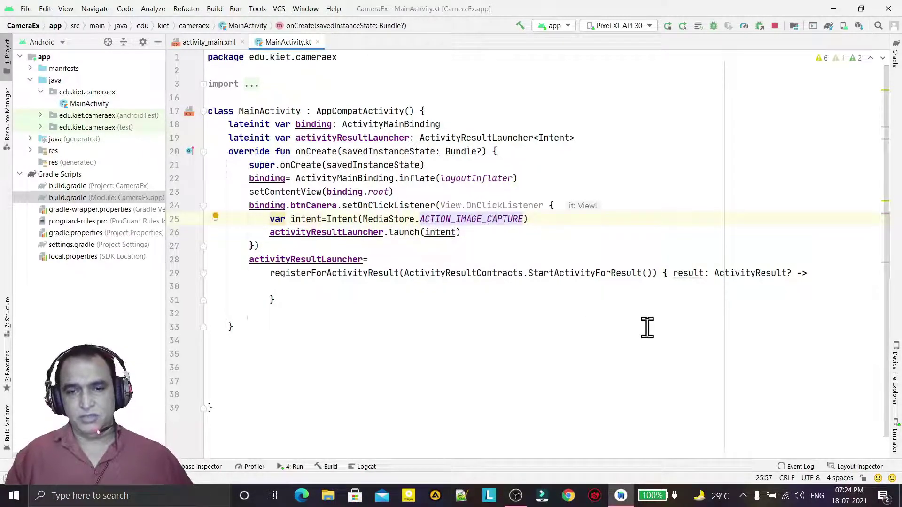
pyautogui.click(591, 273)
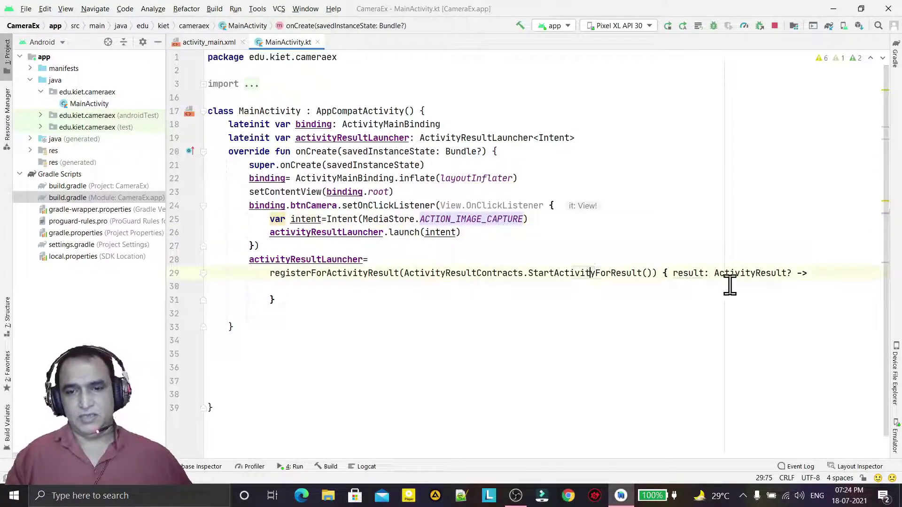
pyautogui.click(674, 273)
pyautogui.click(304, 287)
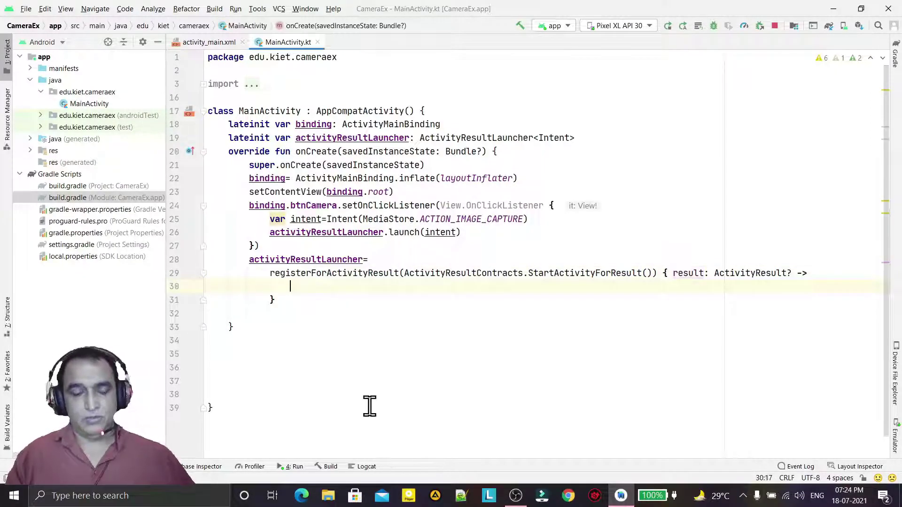
pyautogui.write('if(re')
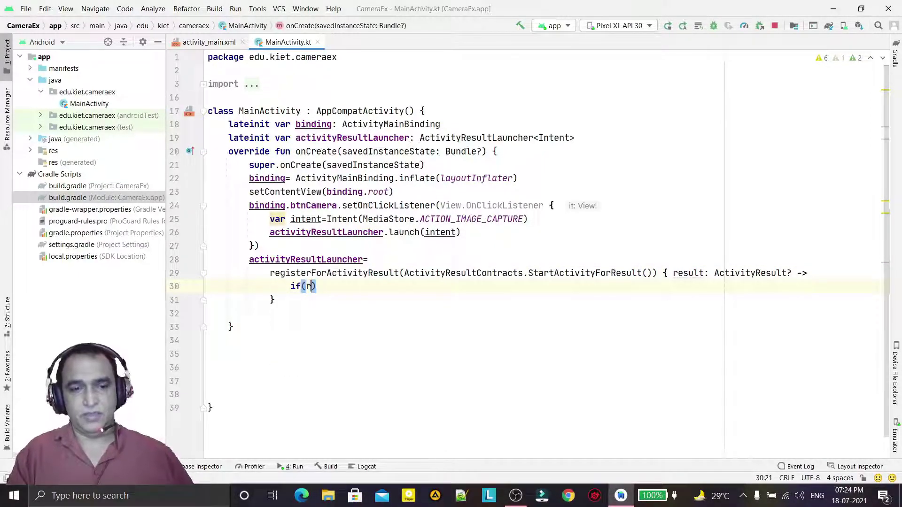
pyautogui.write('su')
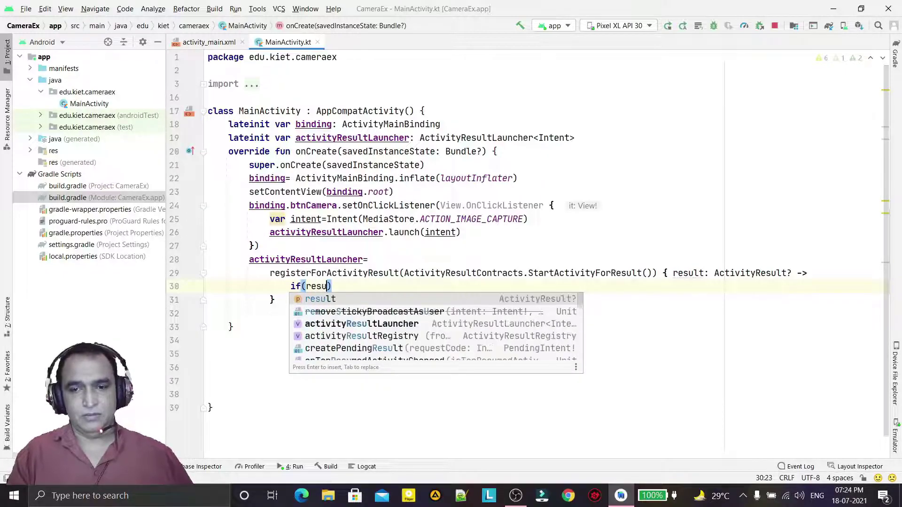
pyautogui.write('lt.')
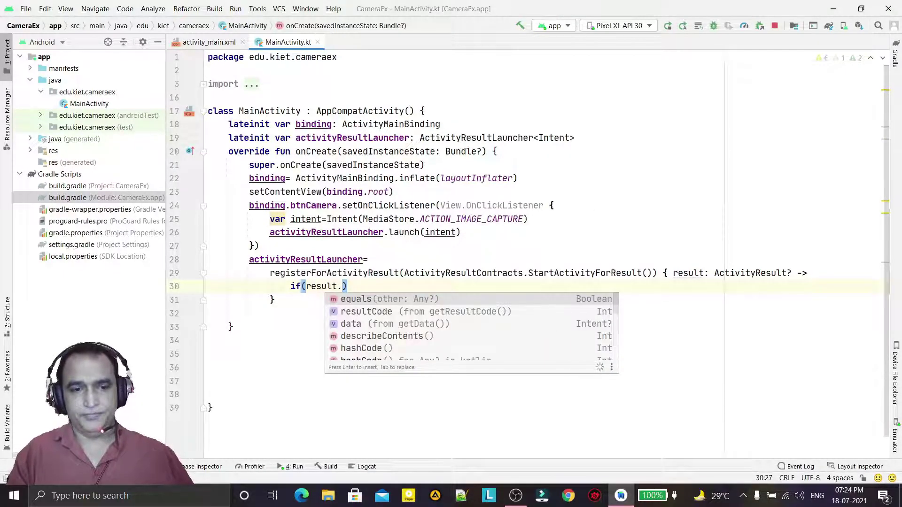
# Add an if block checking result.resultCode == Activity.RESULT_OK.
pyautogui.click(368, 312)
pyautogui.write('=')
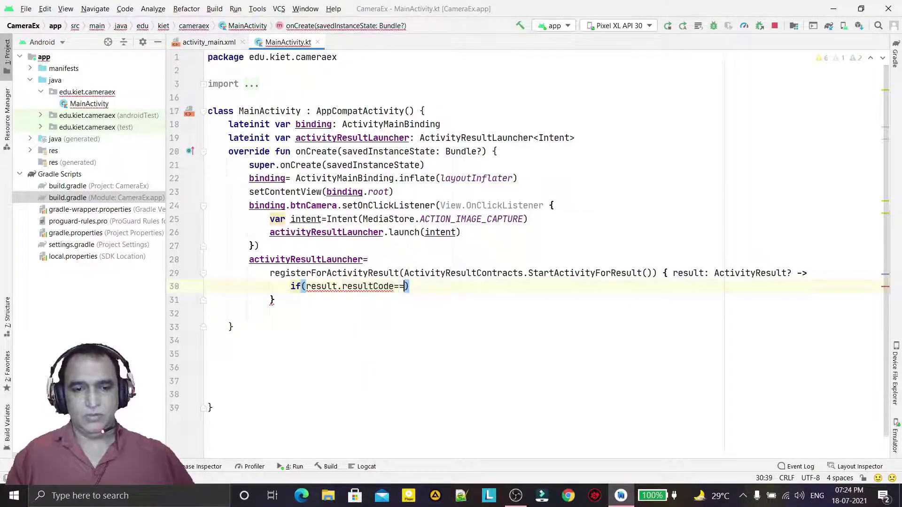
pyautogui.write('=Acti')
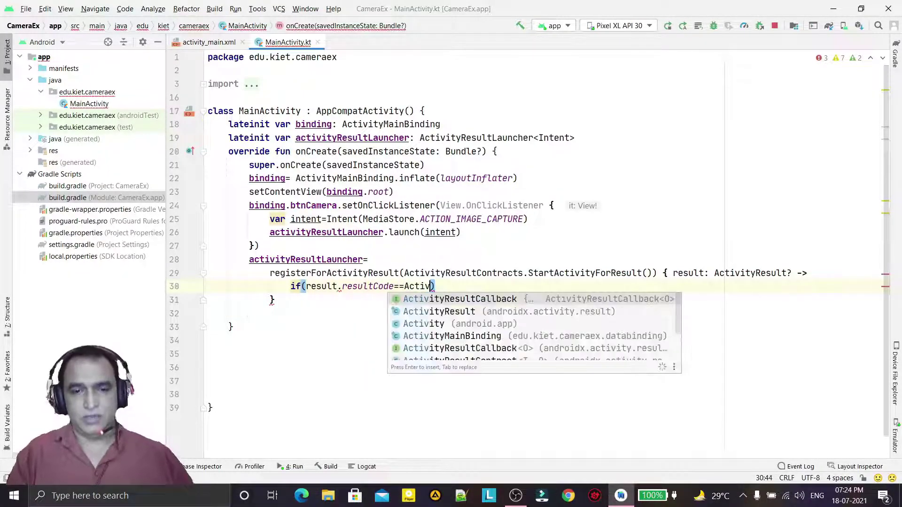
pyautogui.write('v')
pyautogui.press('Return')
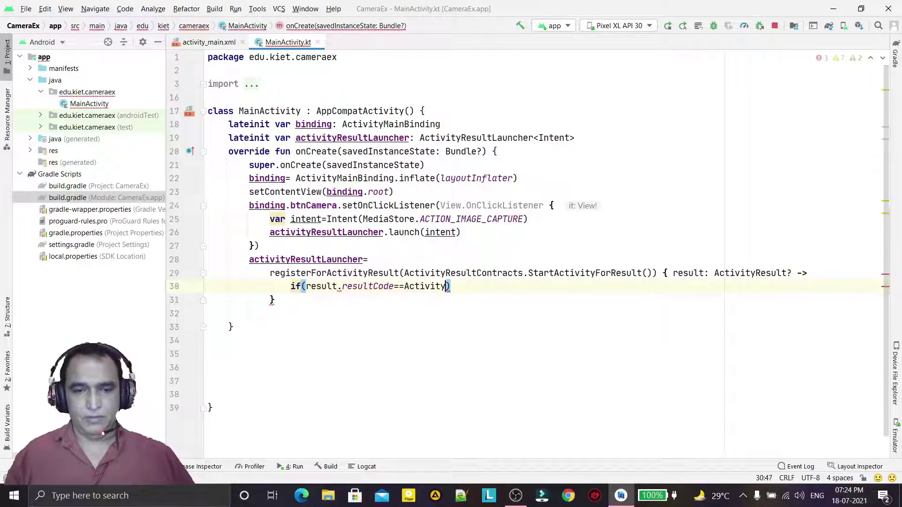
pyautogui.write('.Re')
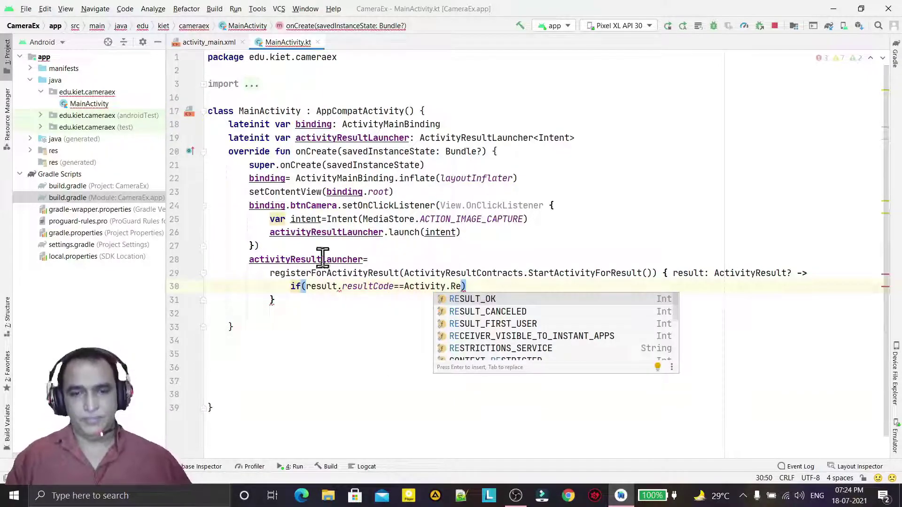
pyautogui.click(461, 300)
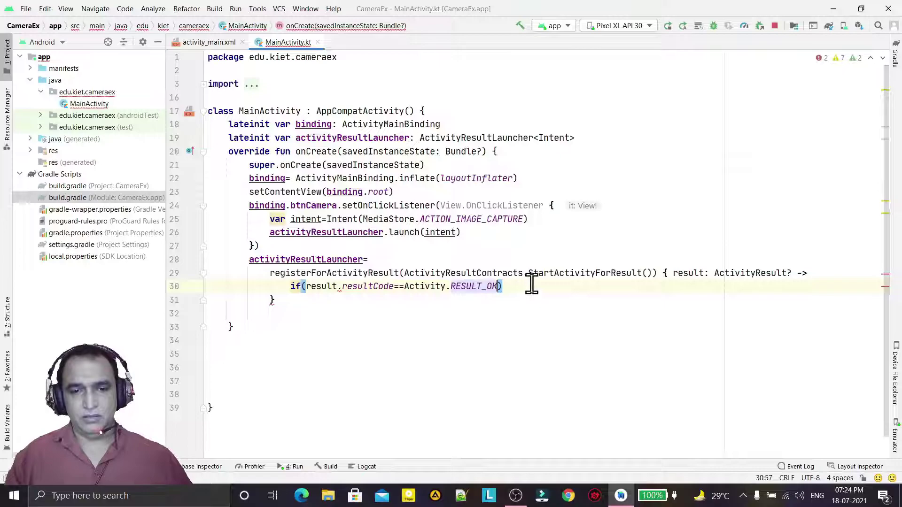
pyautogui.click(531, 284)
pyautogui.press('Return')
pyautogui.write('{')
pyautogui.press('Return')
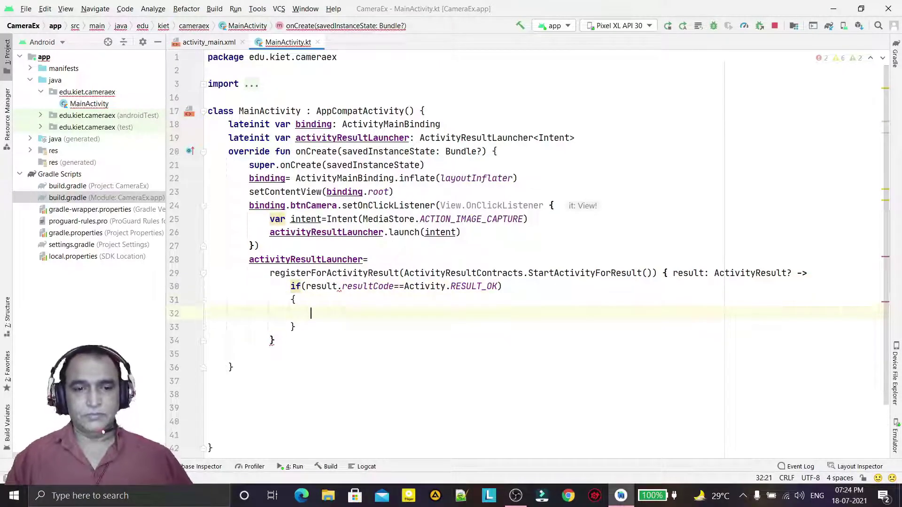
# Add an else branch showing Toast.makeText(applicationContext, "Image not clicked", LENGTH_SHORT).
pyautogui.press('Down')
pyautogui.press('Return')
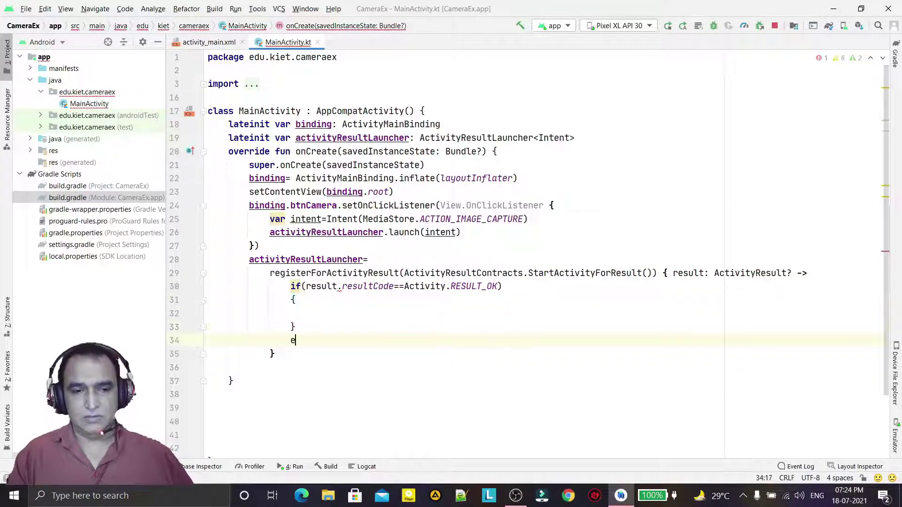
pyautogui.write('else')
pyautogui.press('Return')
pyautogui.press('Return')
pyautogui.write('{')
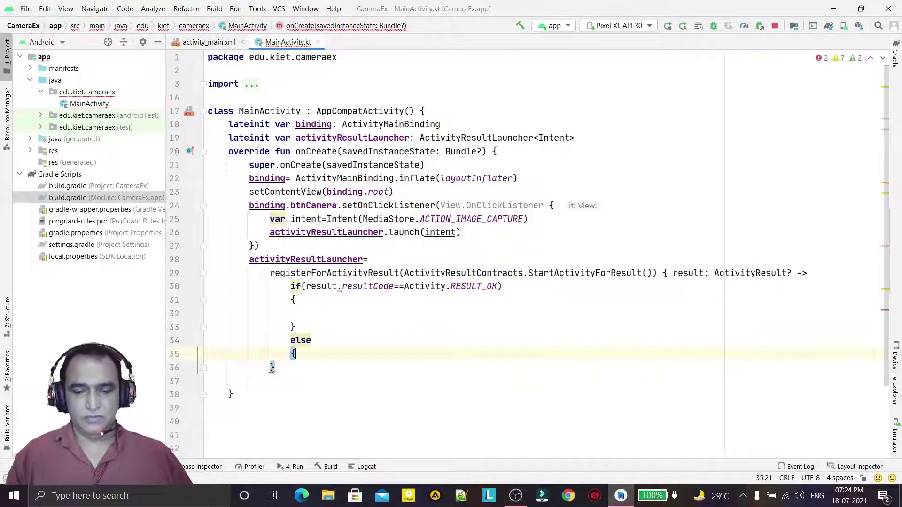
pyautogui.press('Return')
pyautogui.write('To')
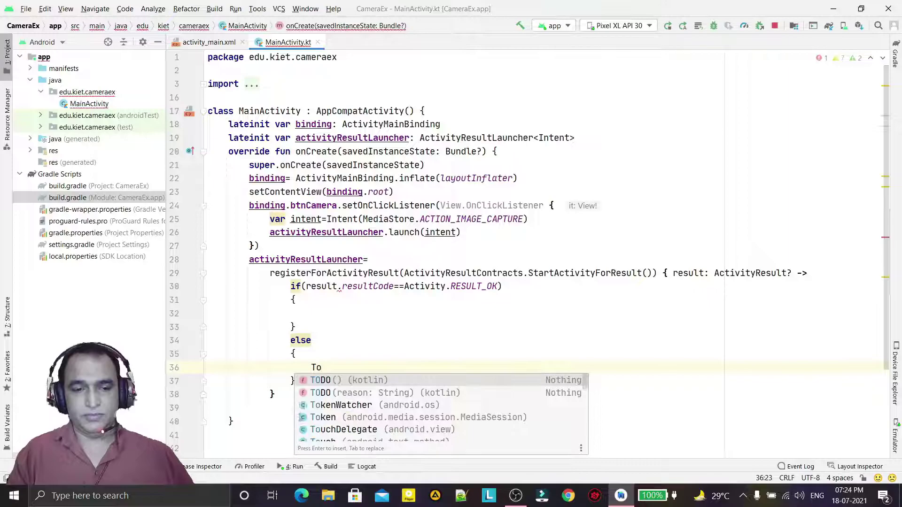
pyautogui.write('astm')
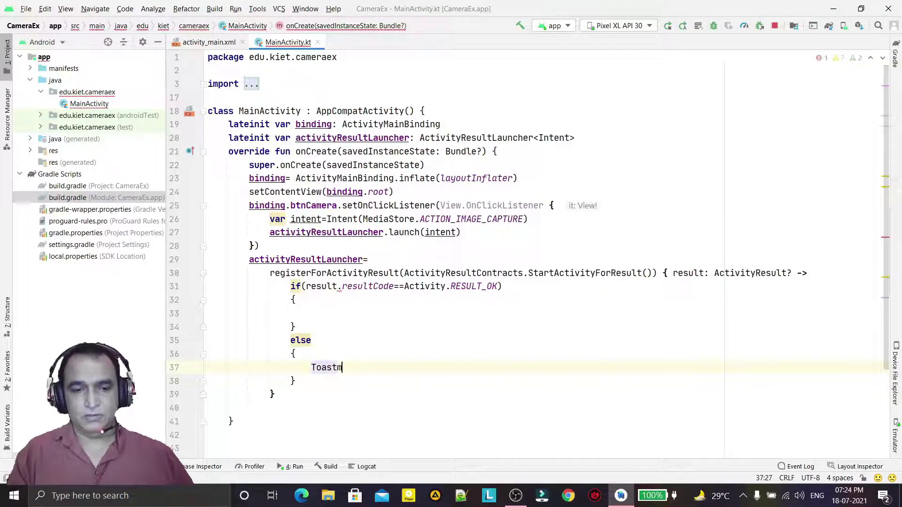
pyautogui.press('BackSpace')
pyautogui.write('.m')
pyautogui.press('Return')
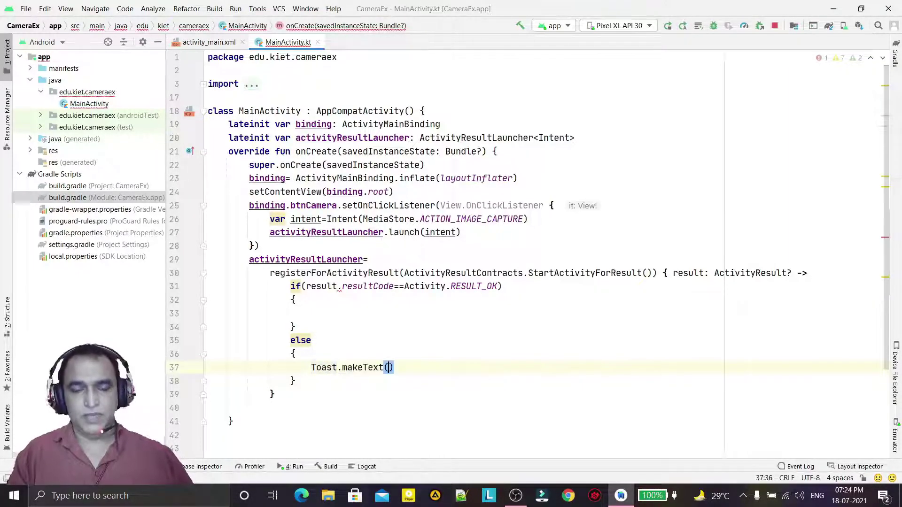
pyautogui.write('app')
pyautogui.press('Return')
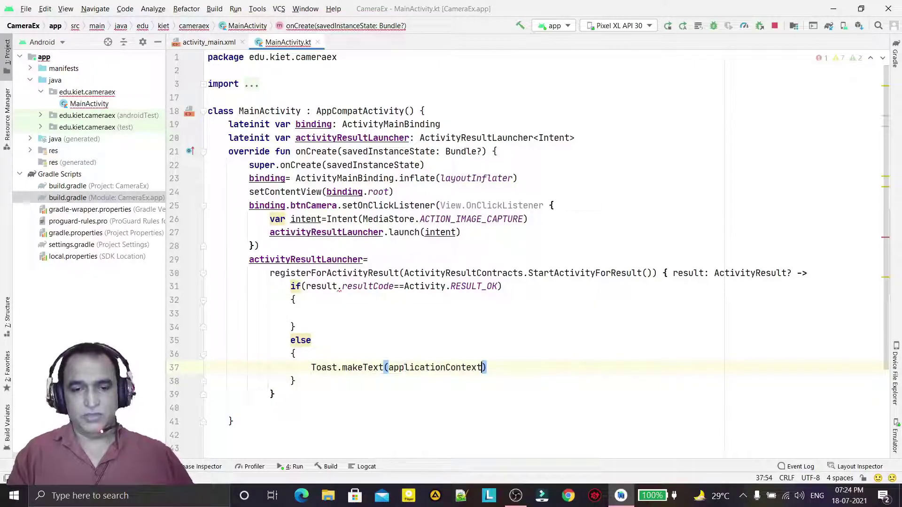
pyautogui.write(', "')
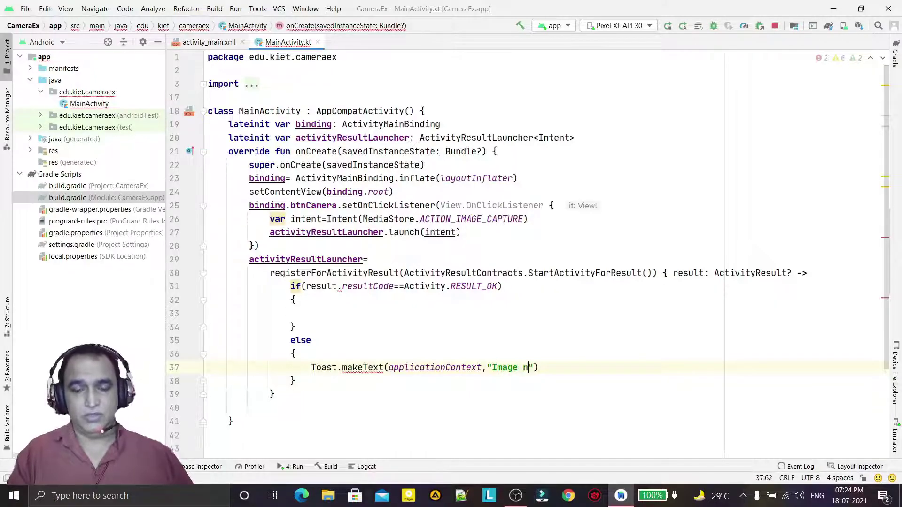
pyautogui.write('clicked')
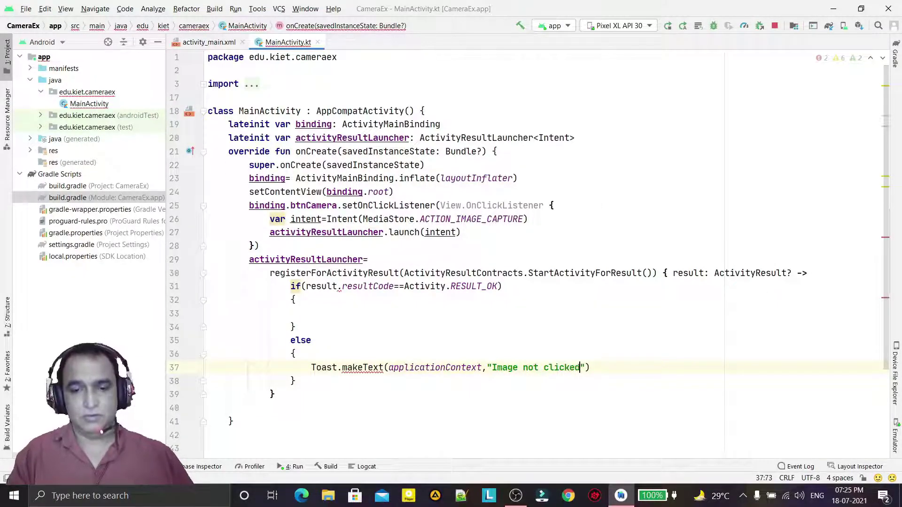
pyautogui.write('""')
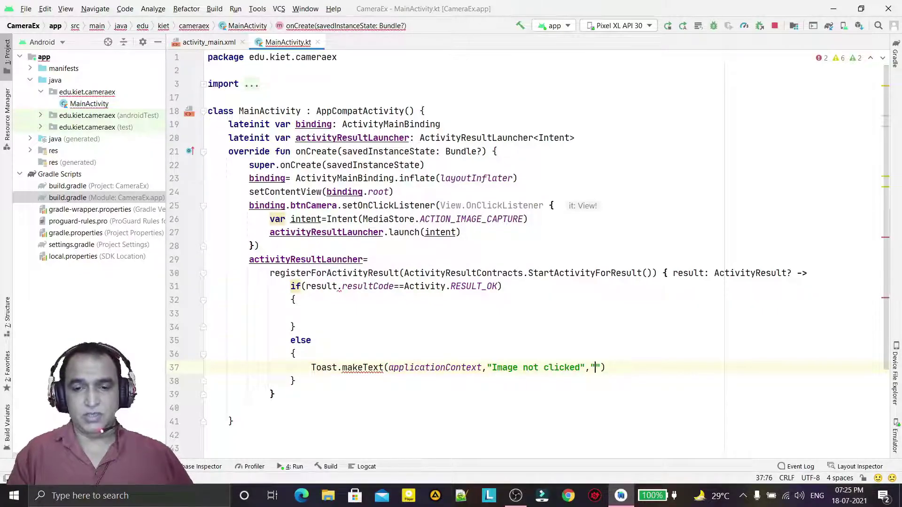
pyautogui.write('Toast')
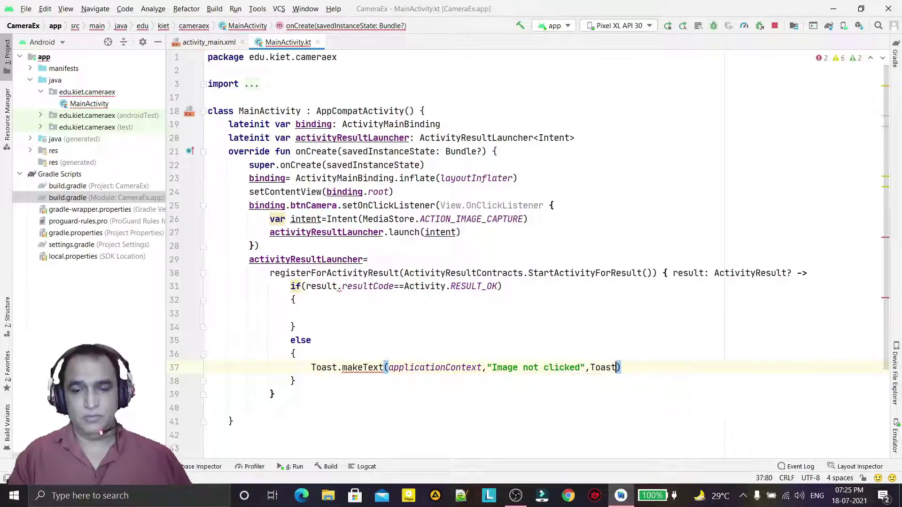
pyautogui.write('.')
pyautogui.press('Return')
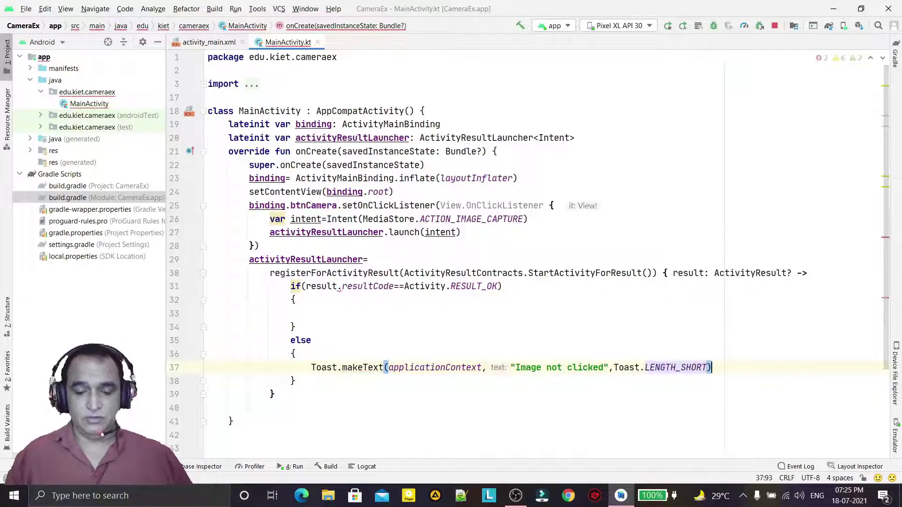
pyautogui.write(').s')
pyautogui.press('Return')
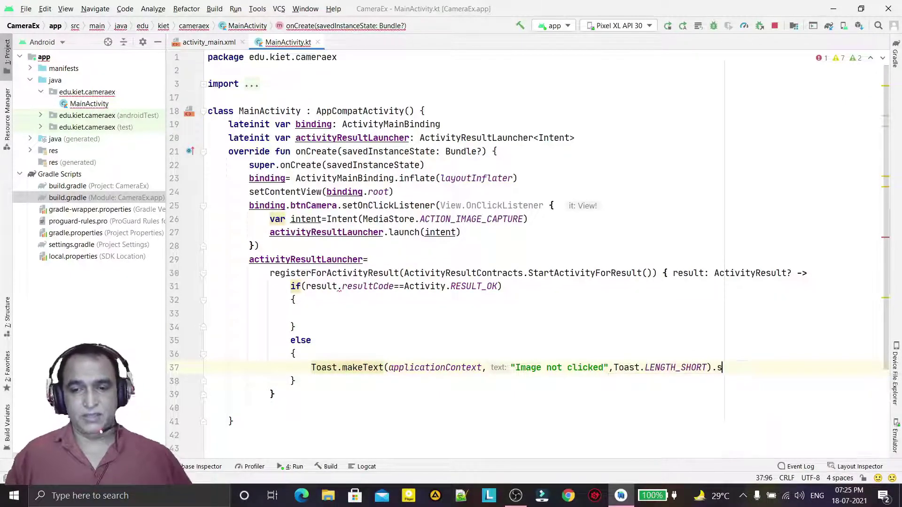
pyautogui.click(326, 313)
pyautogui.write('var')
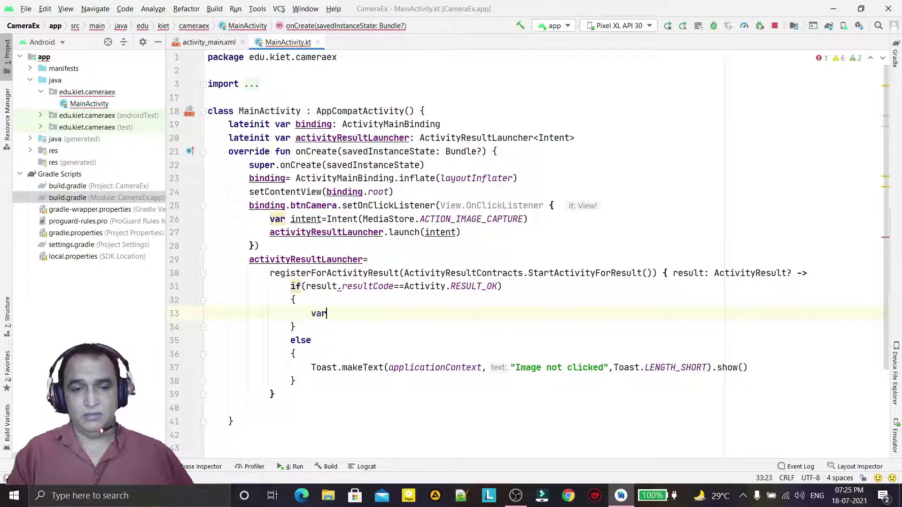
pyautogui.write(' bit')
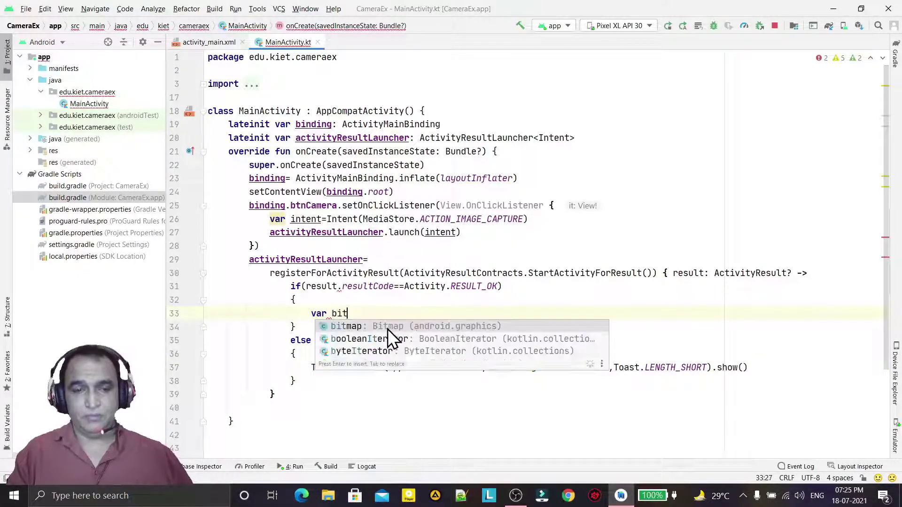
pyautogui.write('map =')
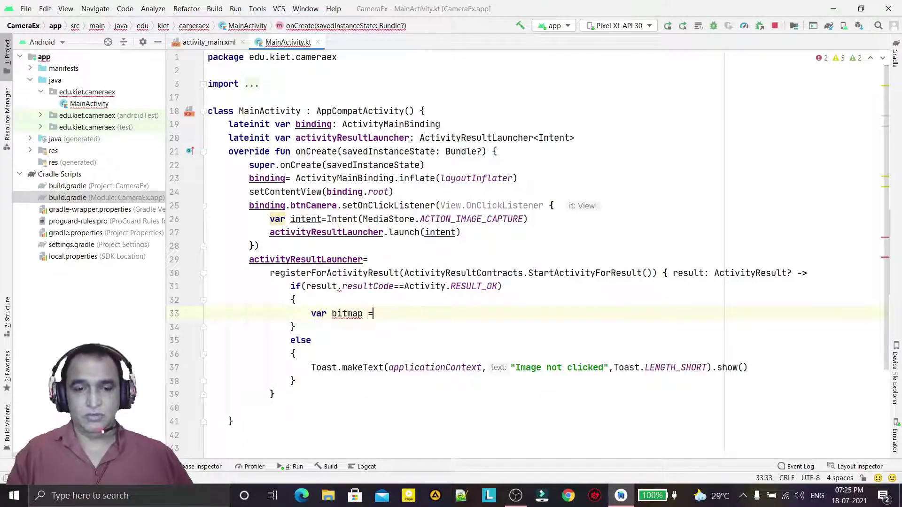
pyautogui.write('res')
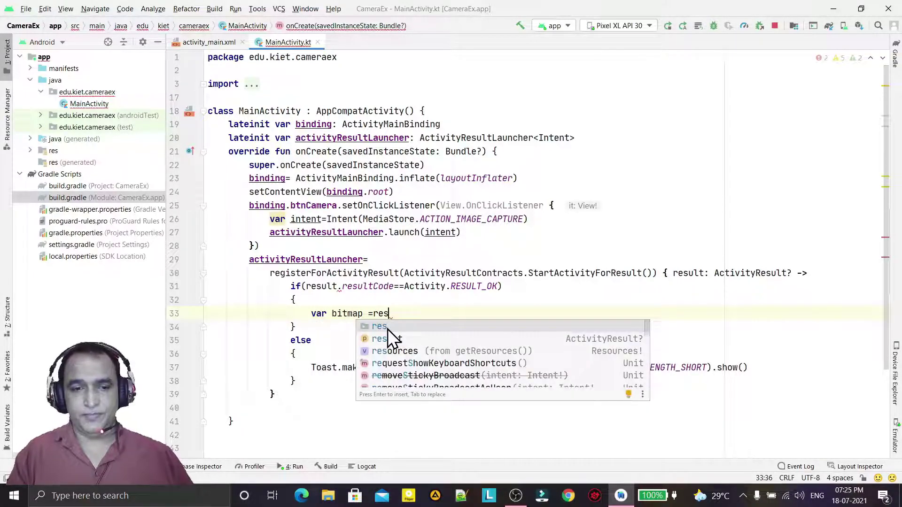
pyautogui.write('ul')
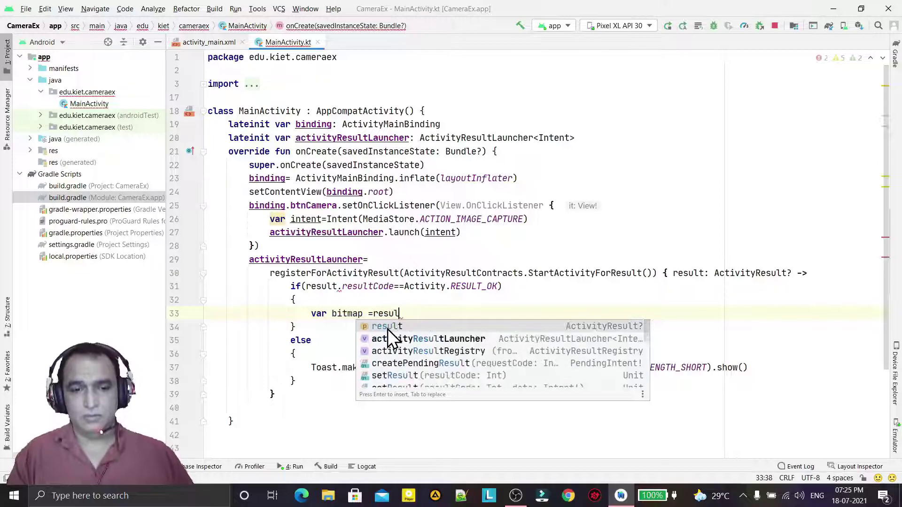
pyautogui.write('t.')
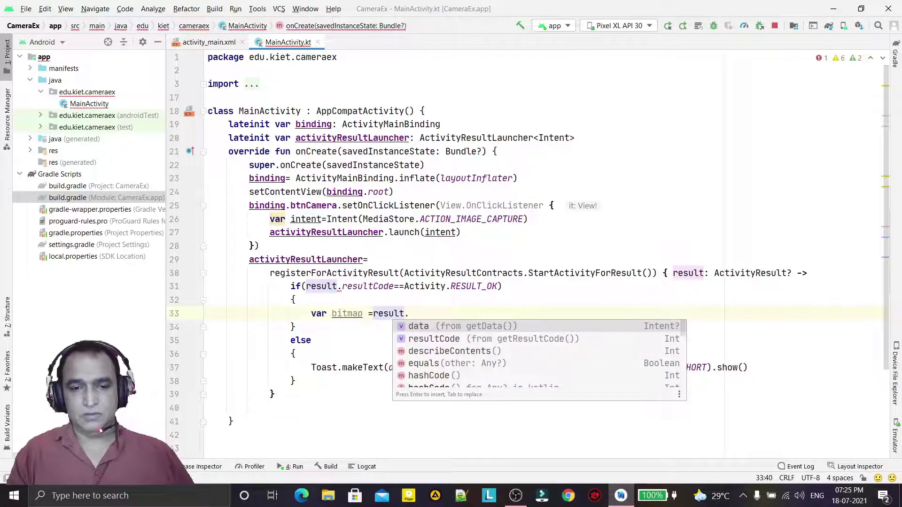
pyautogui.write('data.e')
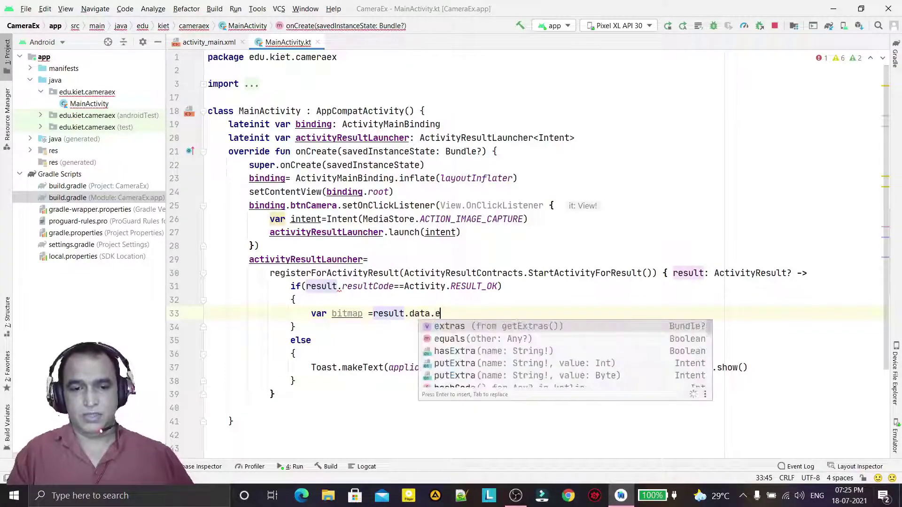
pyautogui.write('x')
# Write 'var bitmap = result!!.data!!.extras!!.get("data") as Bitmap' in the RESULT_OK branch.
pyautogui.press('Return')
pyautogui.write('get')
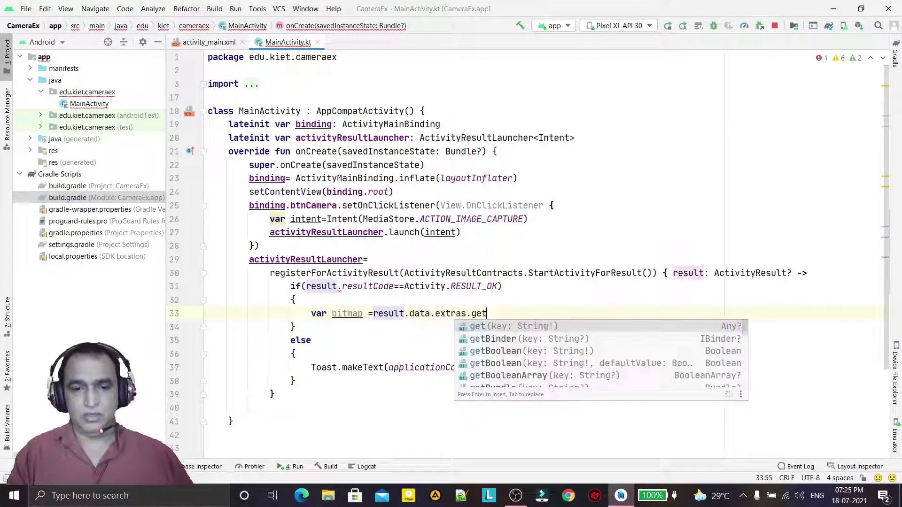
pyautogui.press('Return')
pyautogui.write('"data")')
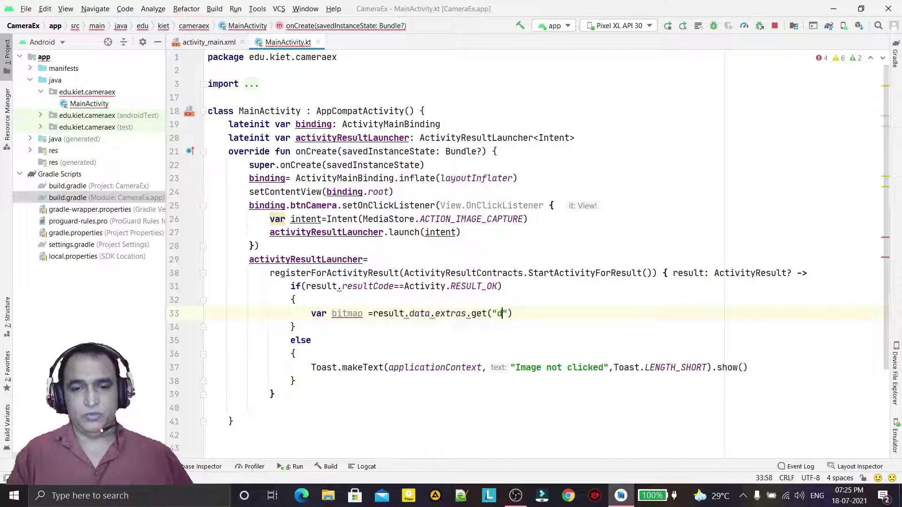
pyautogui.click(403, 313)
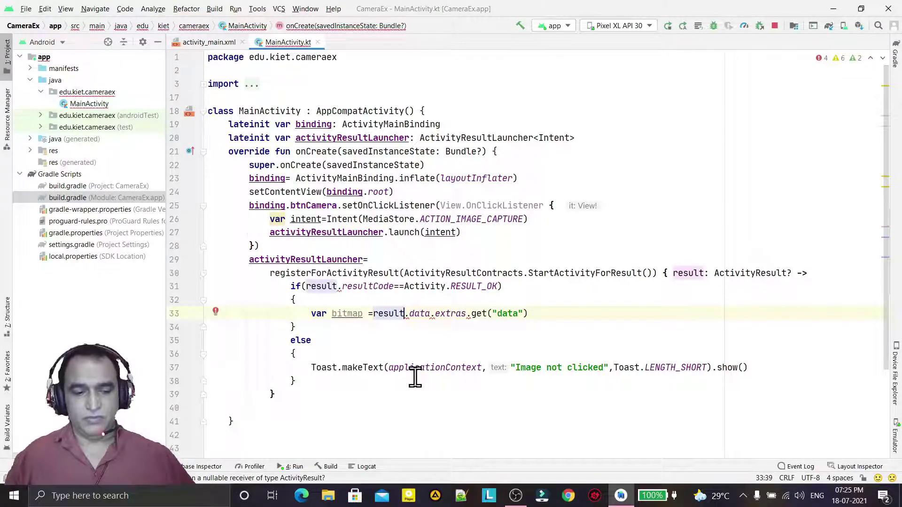
pyautogui.write('!!')
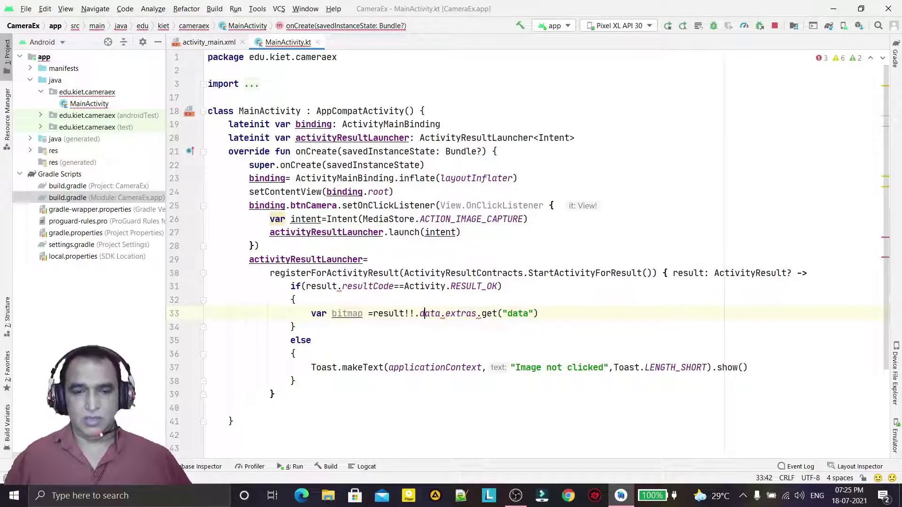
pyautogui.write('!!')
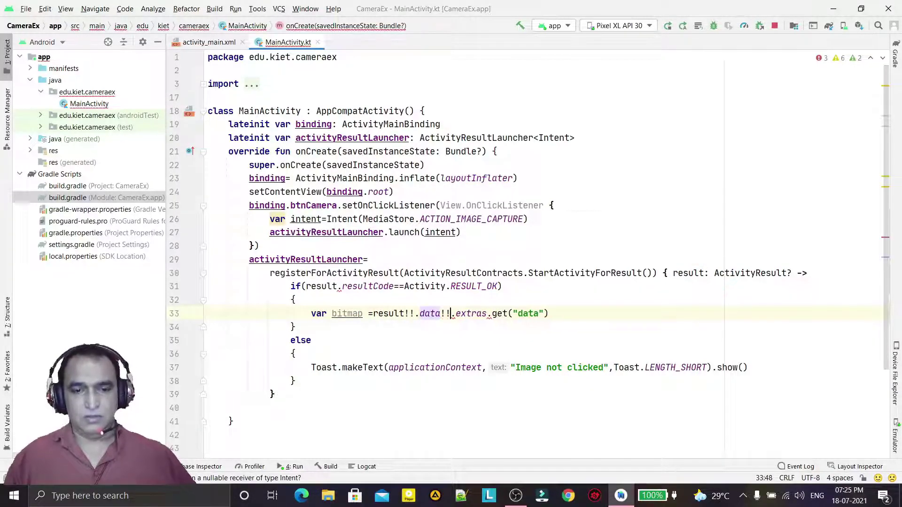
pyautogui.press('Right')
pyautogui.press('Right')
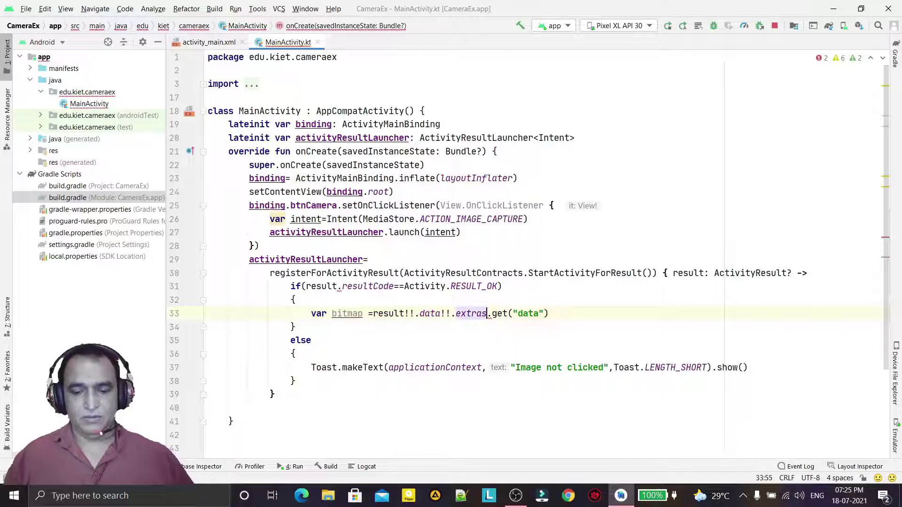
pyautogui.write('!!')
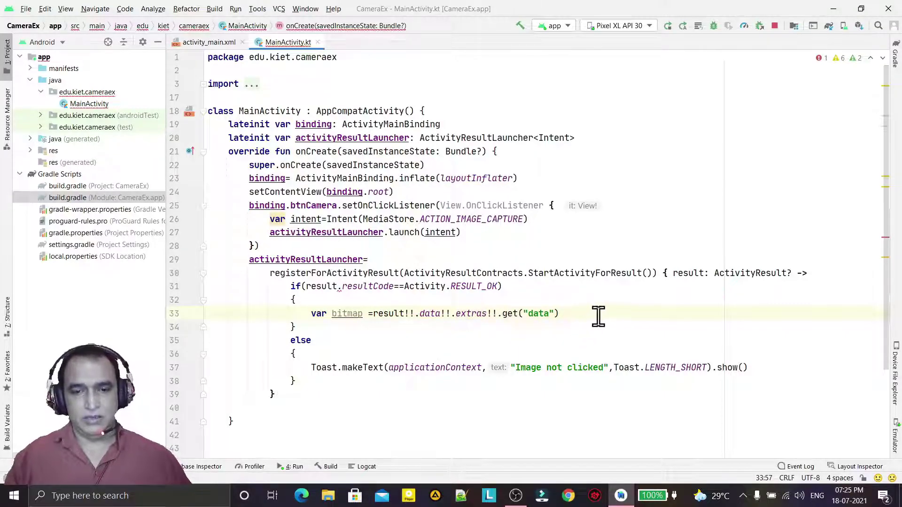
pyautogui.write(' as')
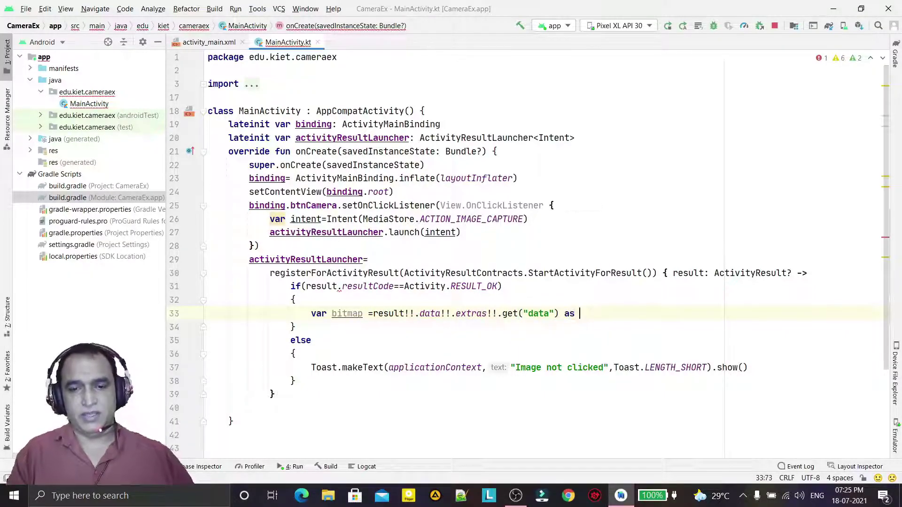
pyautogui.write('tmap')
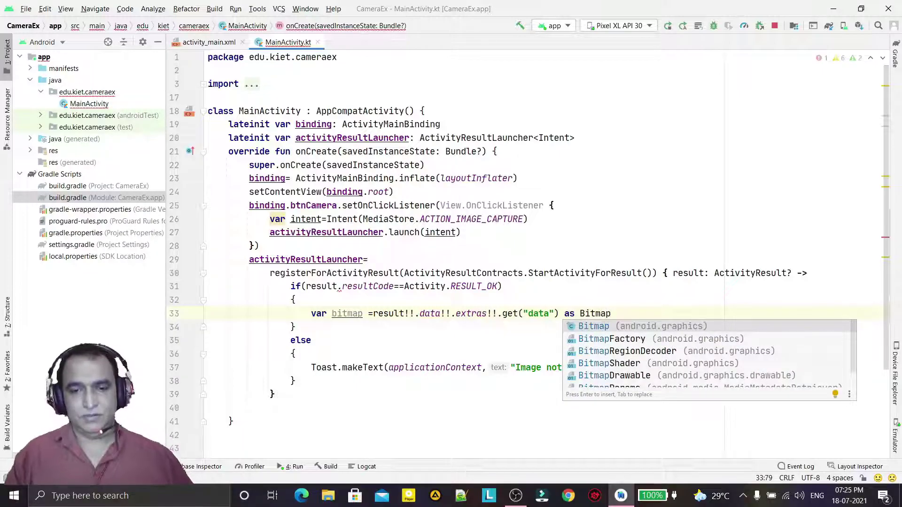
pyautogui.press('Return')
pyautogui.press('Return')
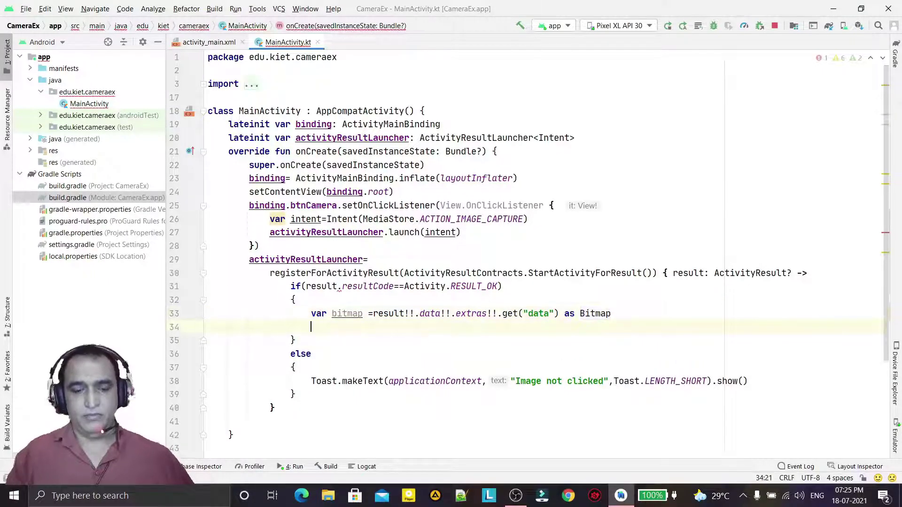
pyautogui.write('bnd')
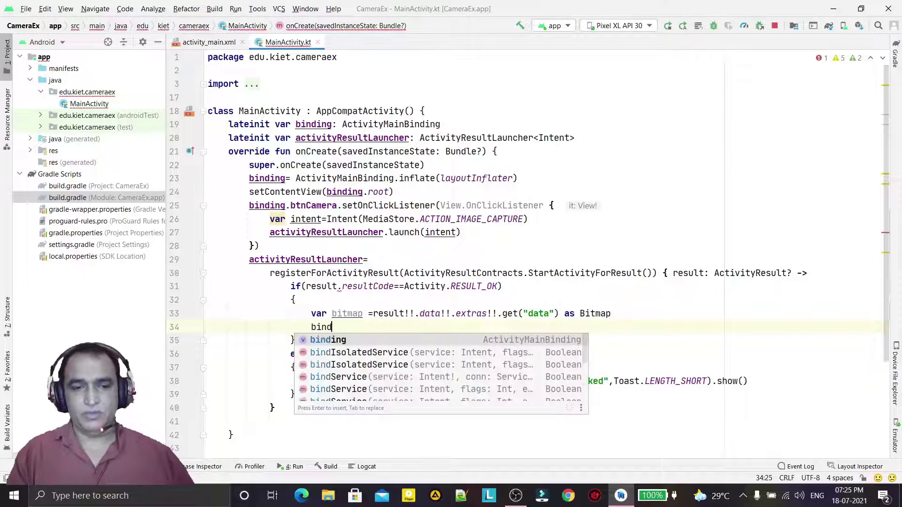
pyautogui.write('ing.im')
# Autocomplete binding.image.setImageBitmap(bitmap) on line 34 to show the captured bitmap.
pyautogui.press('Return')
pyautogui.write('.set')
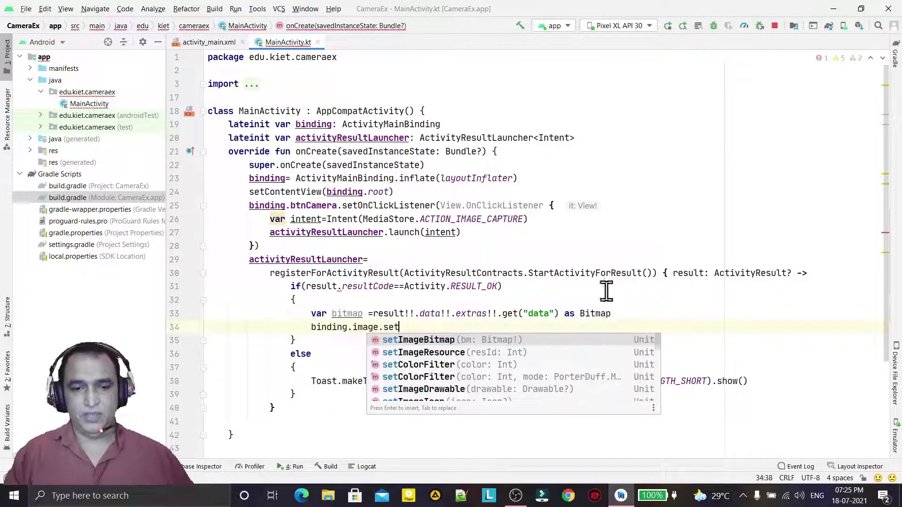
pyautogui.press('Return')
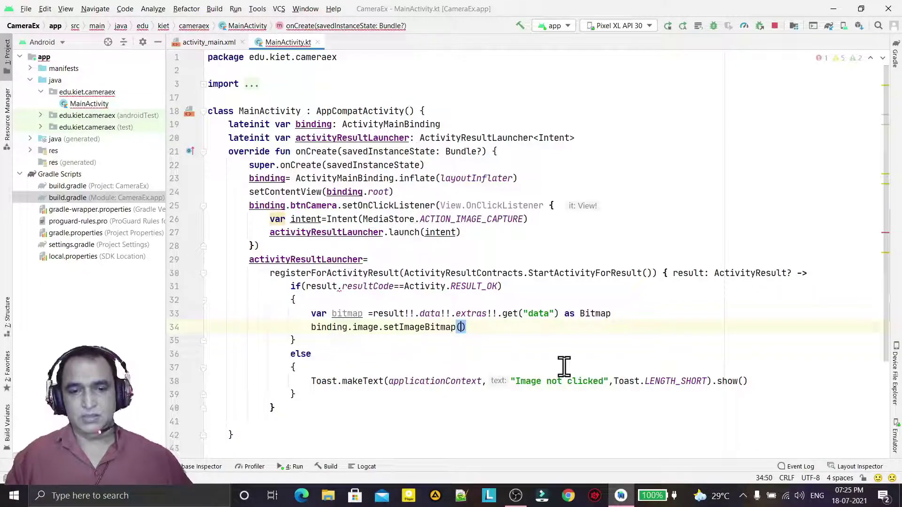
pyautogui.write('bitmap')
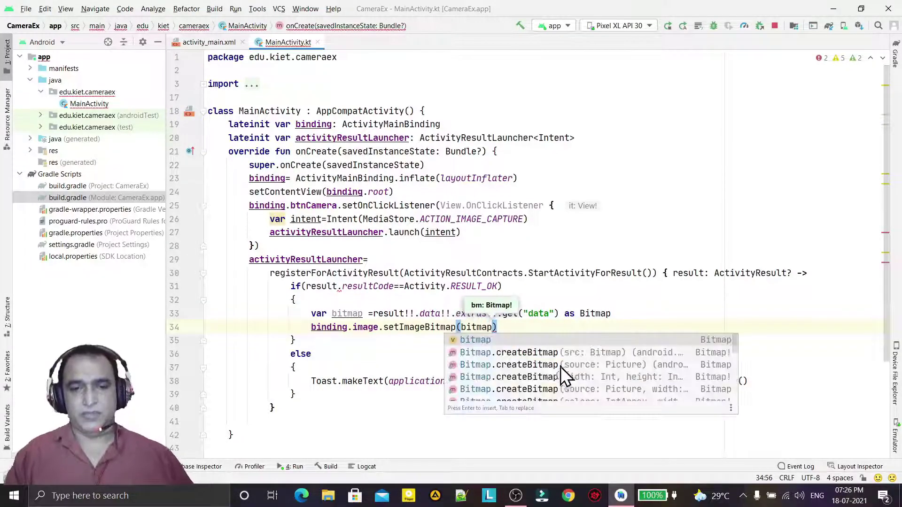
pyautogui.click(648, 310)
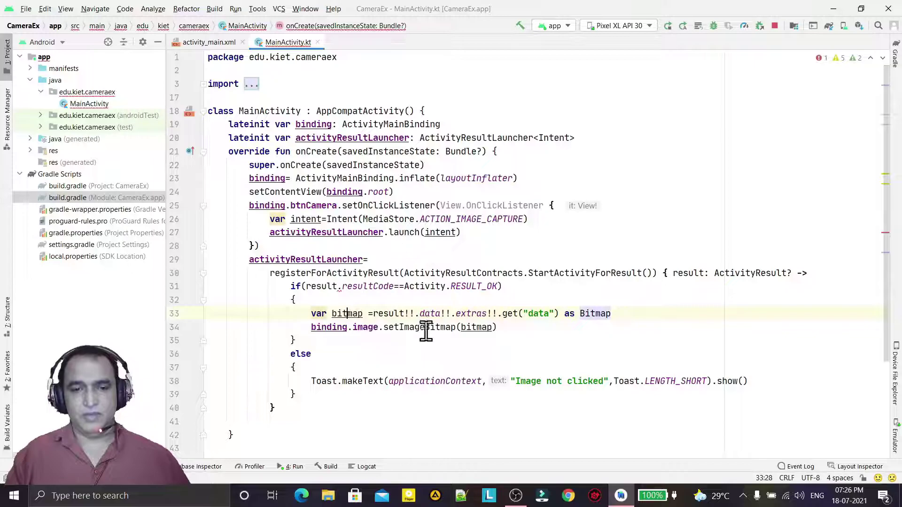
pyautogui.click(476, 329)
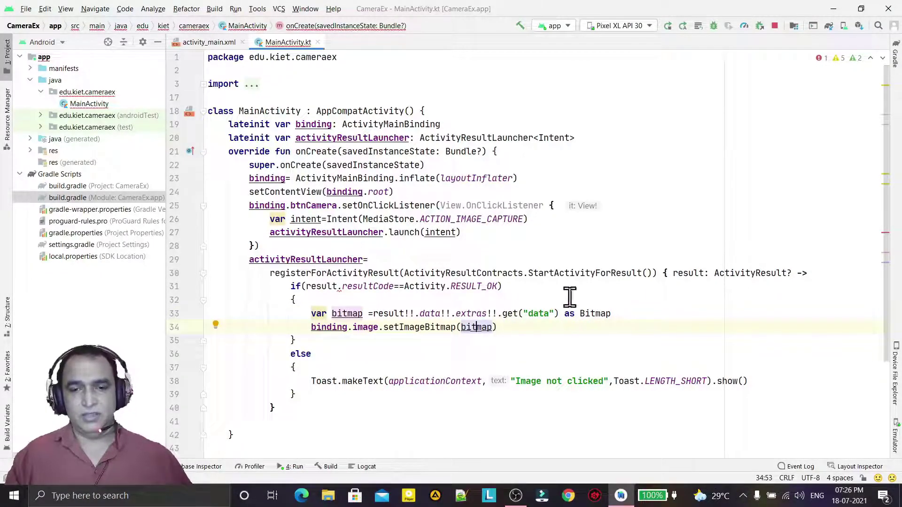
pyautogui.click(613, 314)
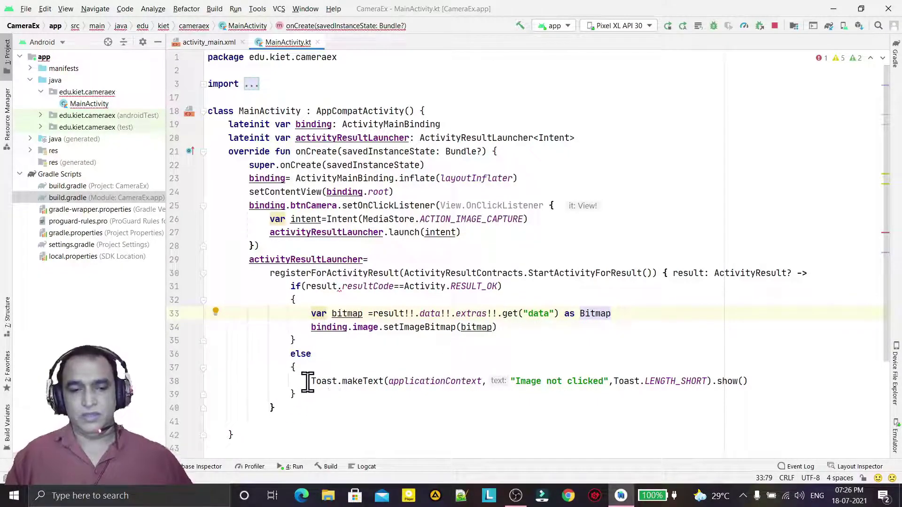
# Review the else branch's Toast statement on line 38, then build and run the app.
pyautogui.moveTo(310, 381)
pyautogui.mouseDown()
pyautogui.moveTo(744, 366)
pyautogui.moveTo(751, 379)
pyautogui.mouseUp()
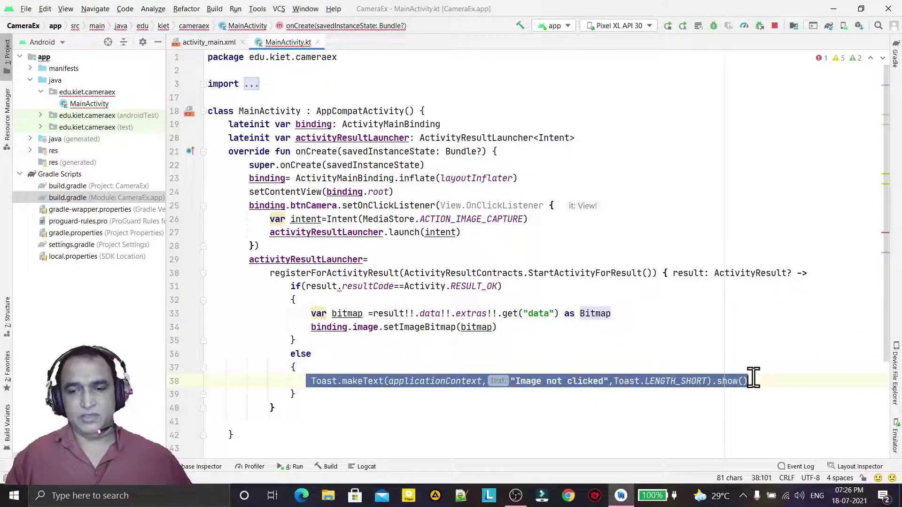
pyautogui.click(716, 314)
pyautogui.click(668, 26)
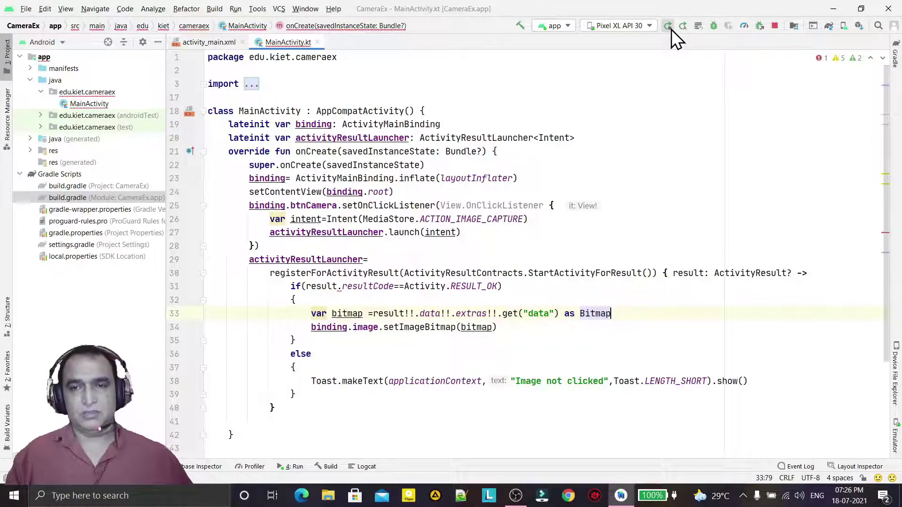
# Change line 31 to result!!.resultCode and rerun CameraEx on the emulator.
pyautogui.click(896, 437)
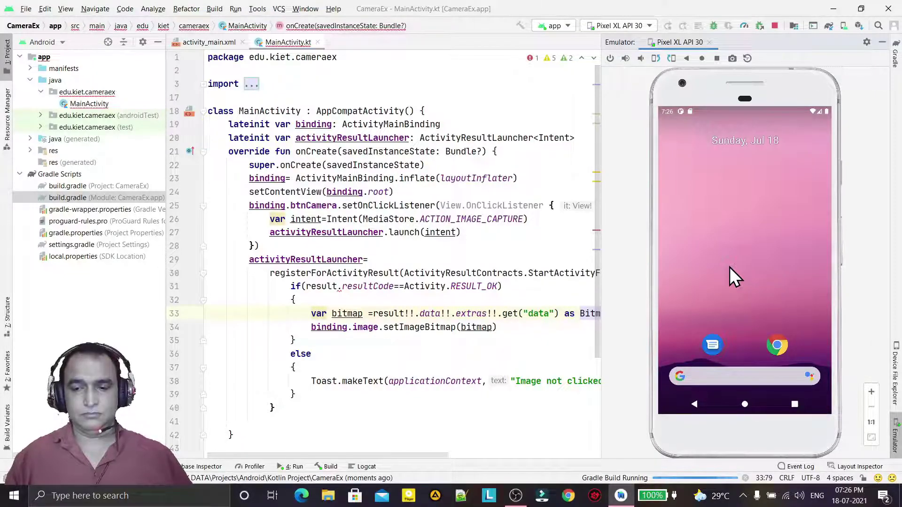
pyautogui.press('F2')
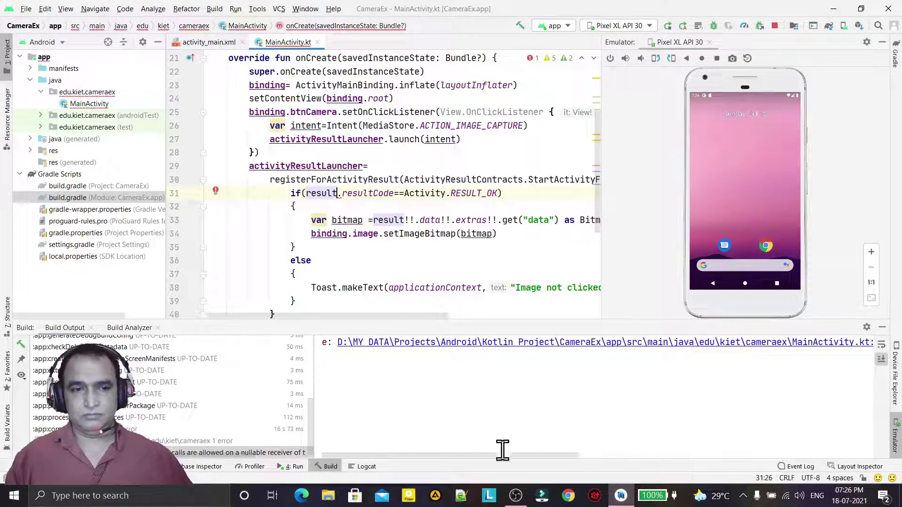
pyautogui.moveTo(522, 456)
pyautogui.mouseDown()
pyautogui.moveTo(636, 457)
pyautogui.moveTo(312, 451)
pyautogui.mouseUp()
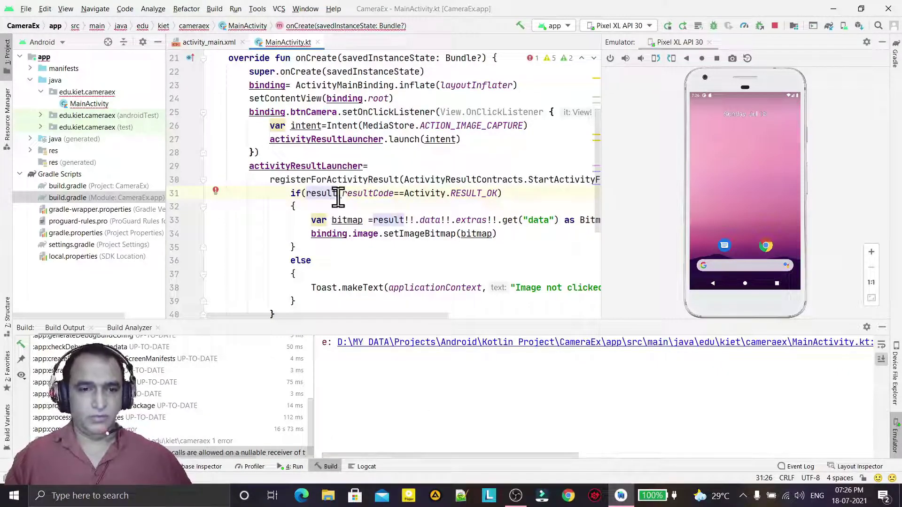
pyautogui.write('!!')
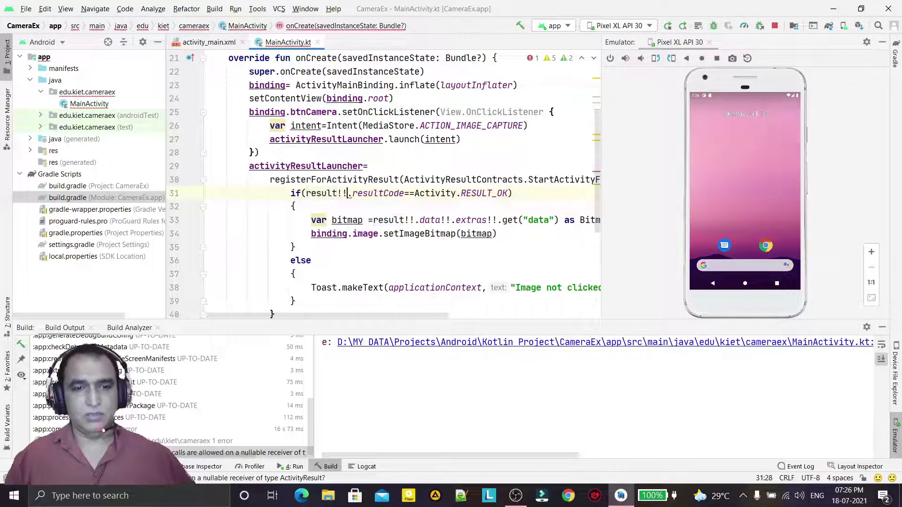
pyautogui.click(673, 29)
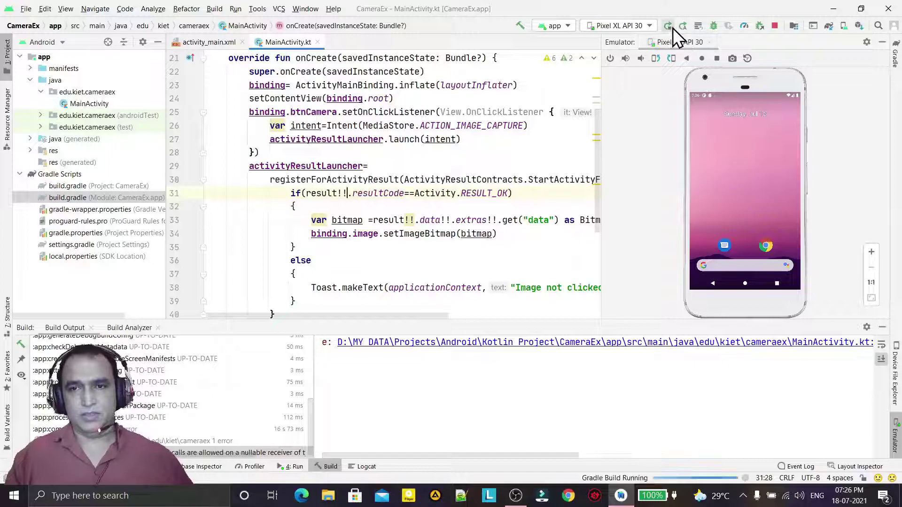
pyautogui.click(882, 327)
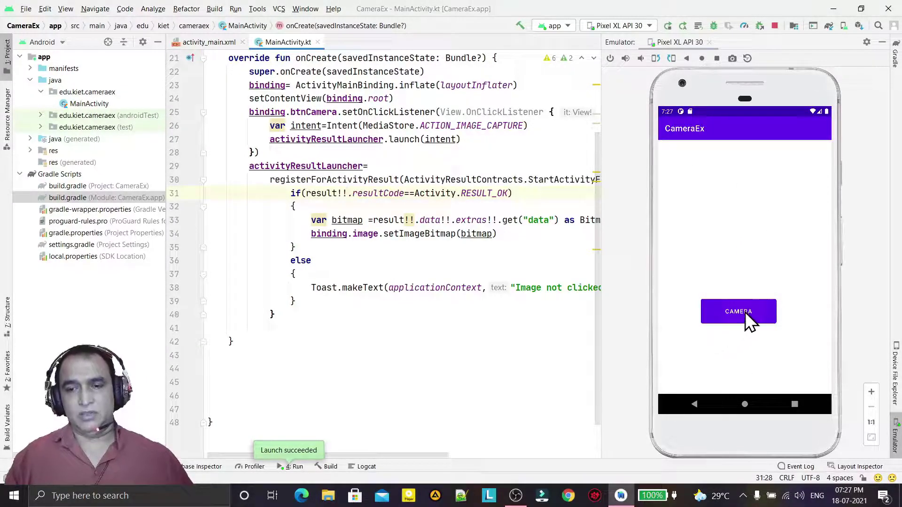
# Take and accept a photo via CameraEx's CAMERA button, then close the Emulator panel.
pyautogui.click(745, 312)
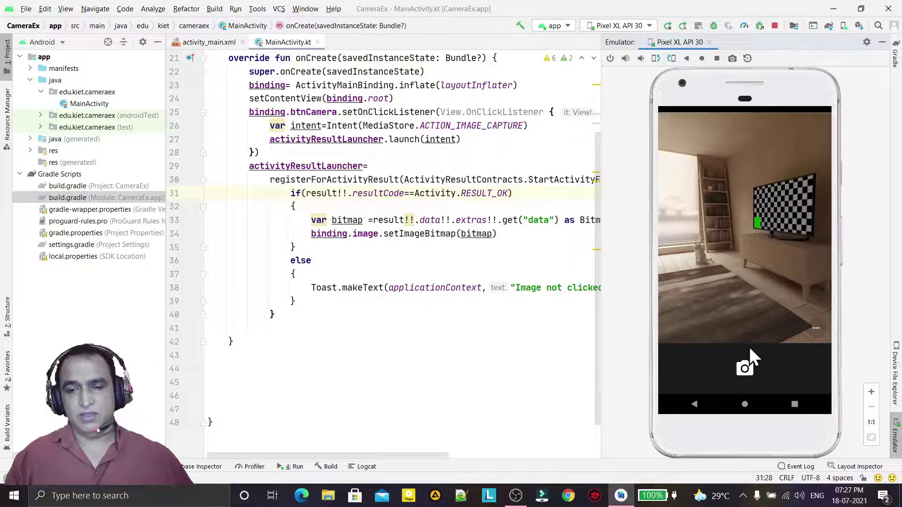
pyautogui.click(745, 371)
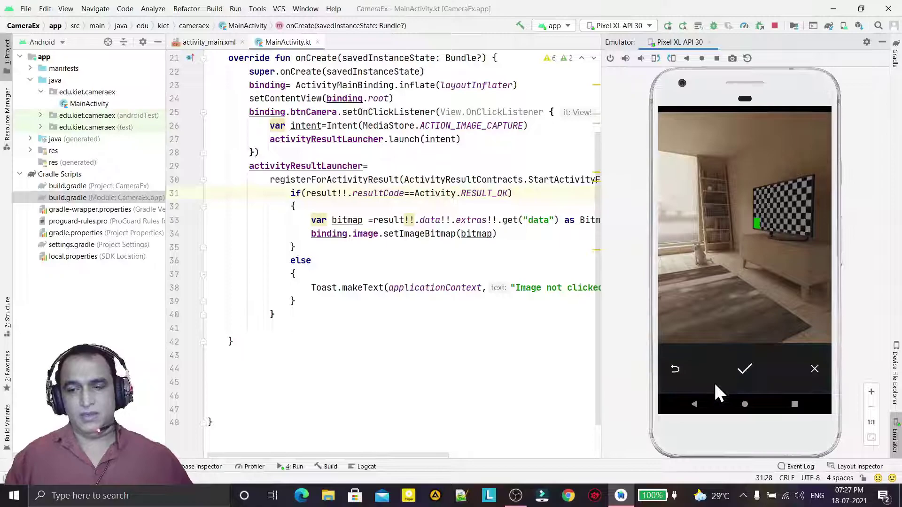
pyautogui.click(745, 371)
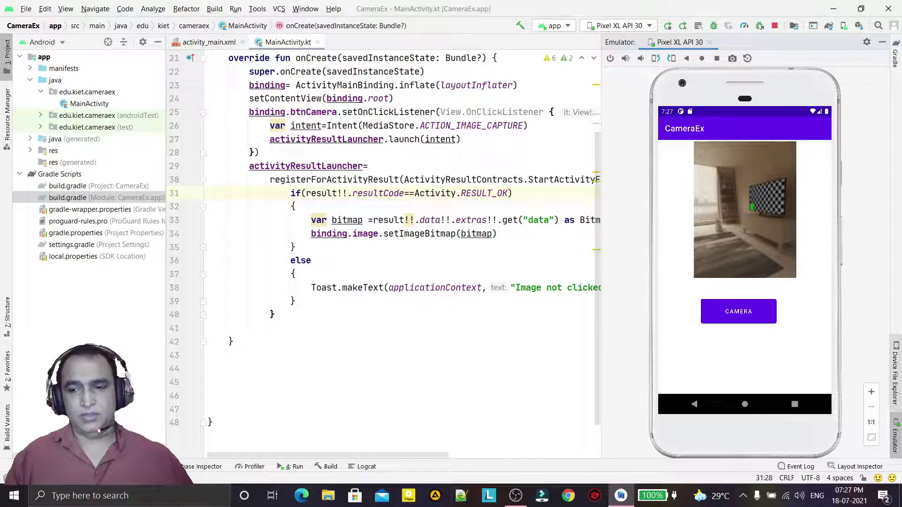
pyautogui.click(895, 430)
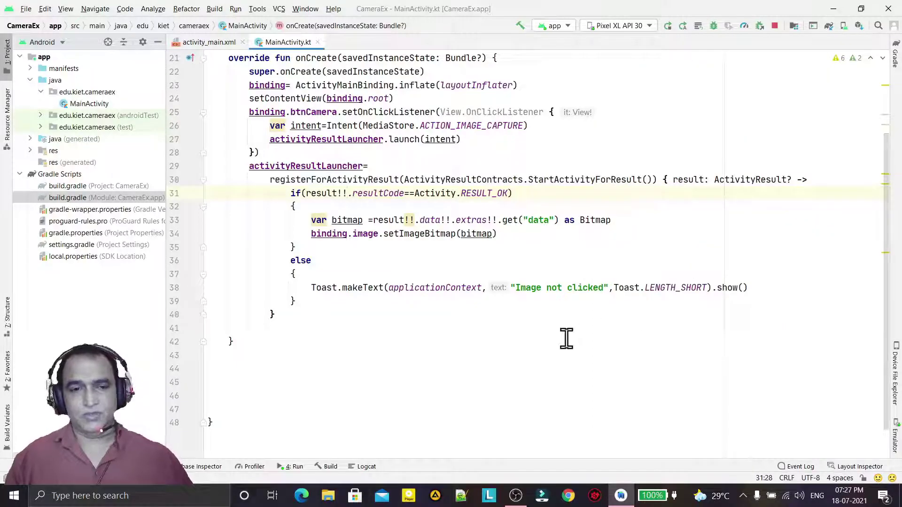